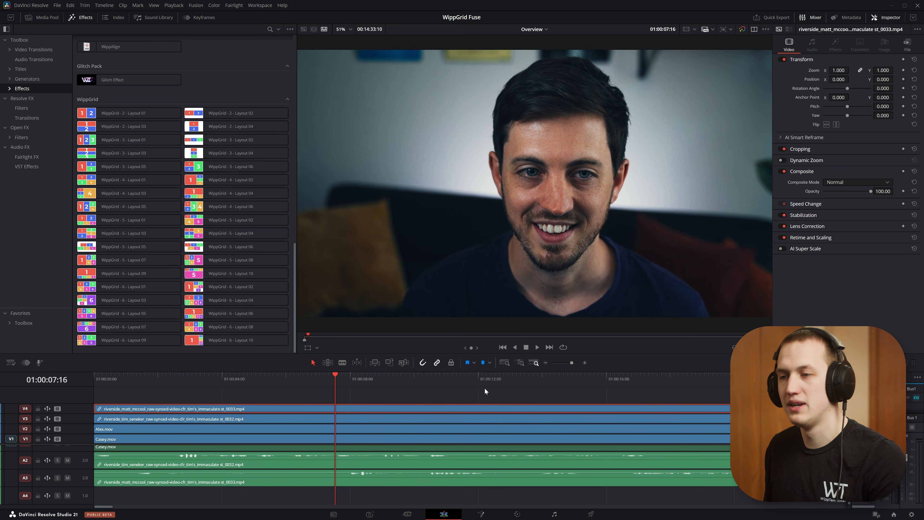
Step: Select all the stacked video clips on tracks V1 to V4 and convert them into a single Fusion clip
left_click_drag(485, 388, 438, 438)
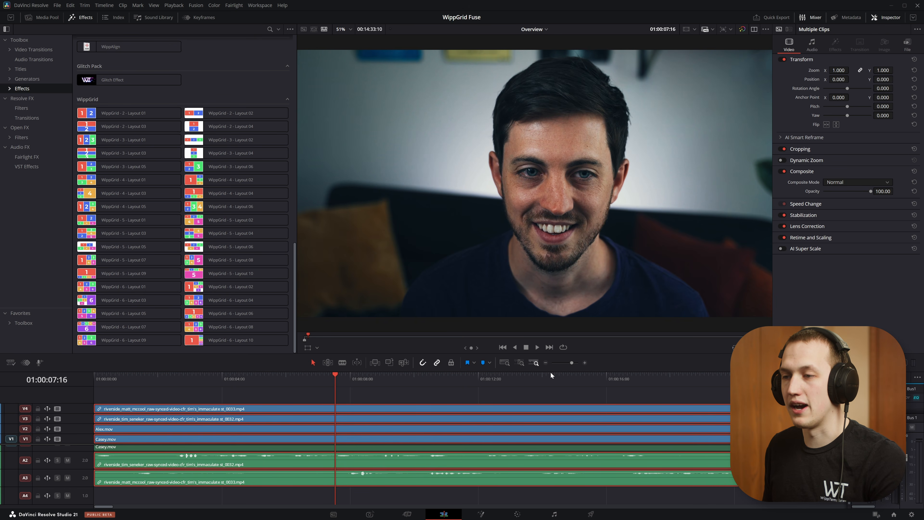
right_click(465, 414)
left_click(511, 130)
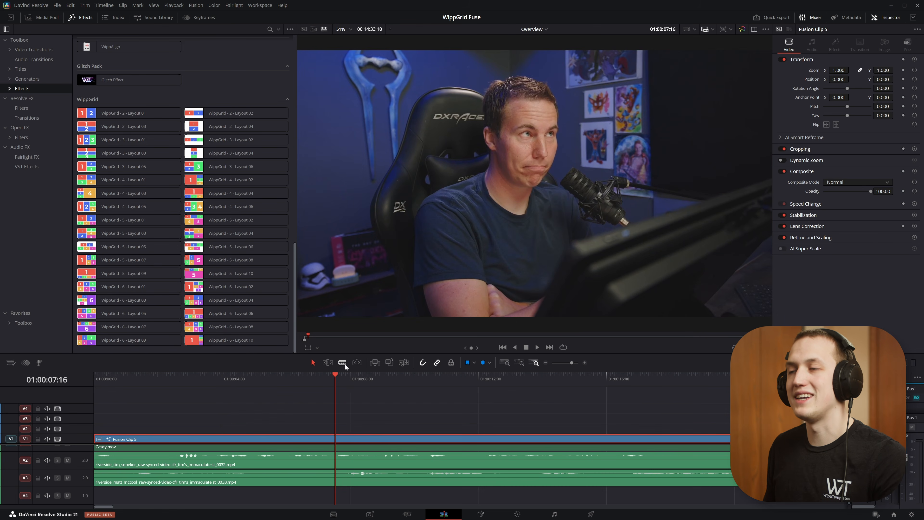
Step: Apply the WippGrid - 2 - Layout 01 effect to the Fusion clip and play back the two-person layout
left_click(240, 406)
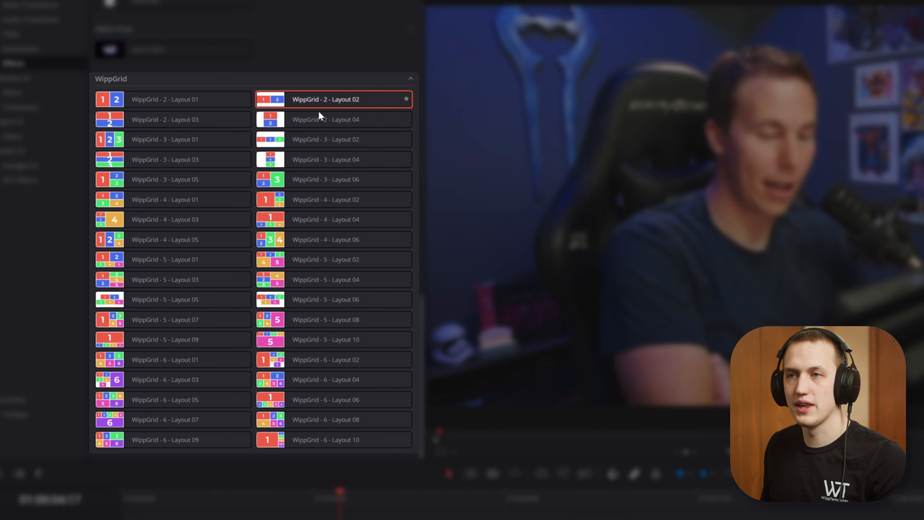
mouse_move(231, 114)
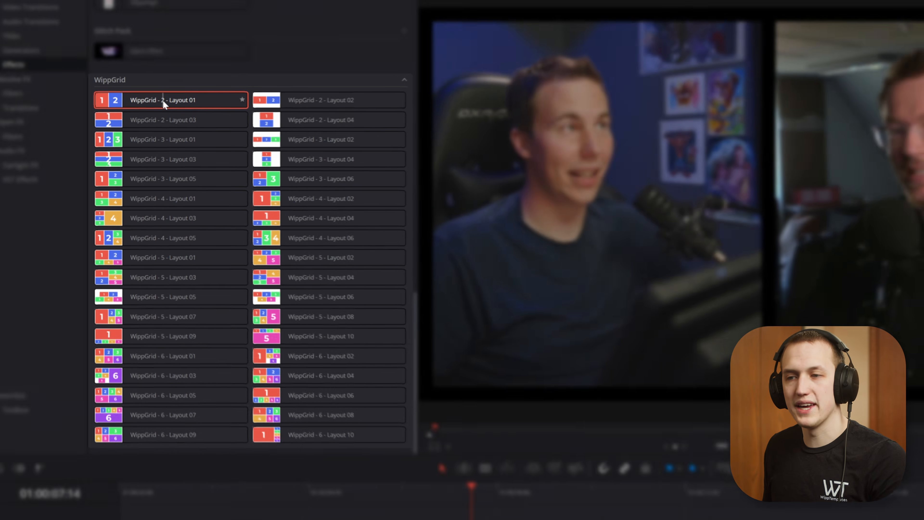
left_click_drag(163, 102, 315, 438)
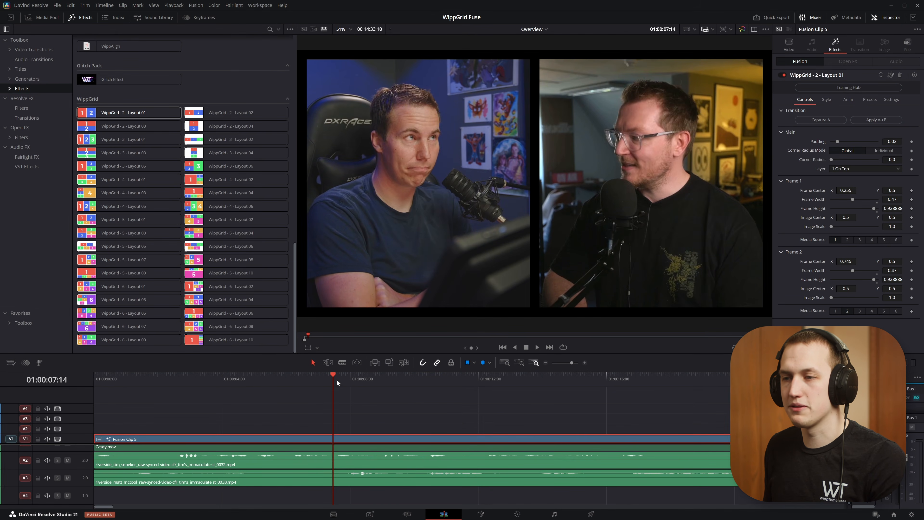
left_click_drag(336, 379, 163, 390)
key("space")
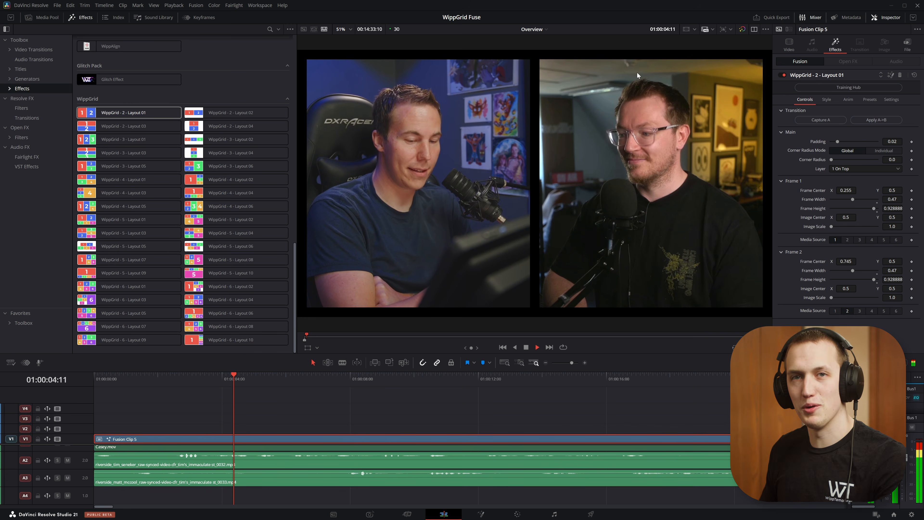
key("space")
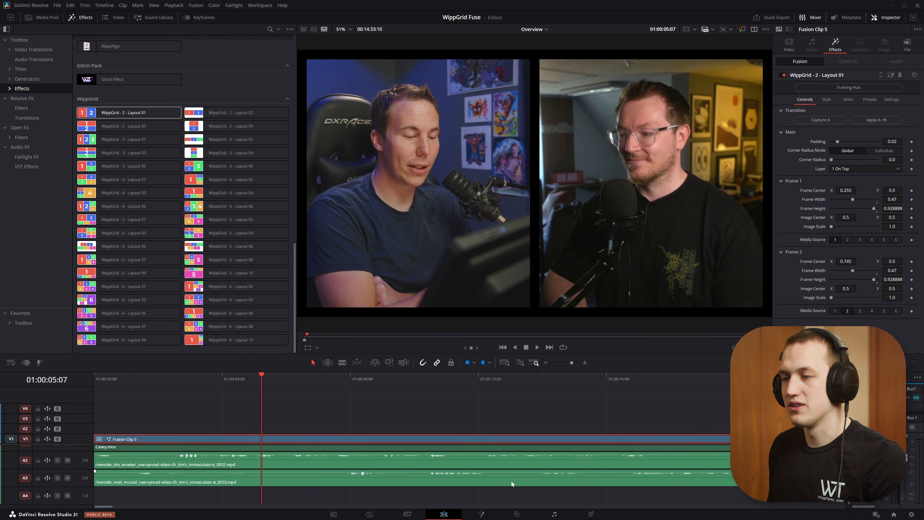
Step: Move the Fusion clip up to track V2 and place a Solid Color generator beneath it on V1
scroll(512, 478, "down", 10)
left_click(386, 378)
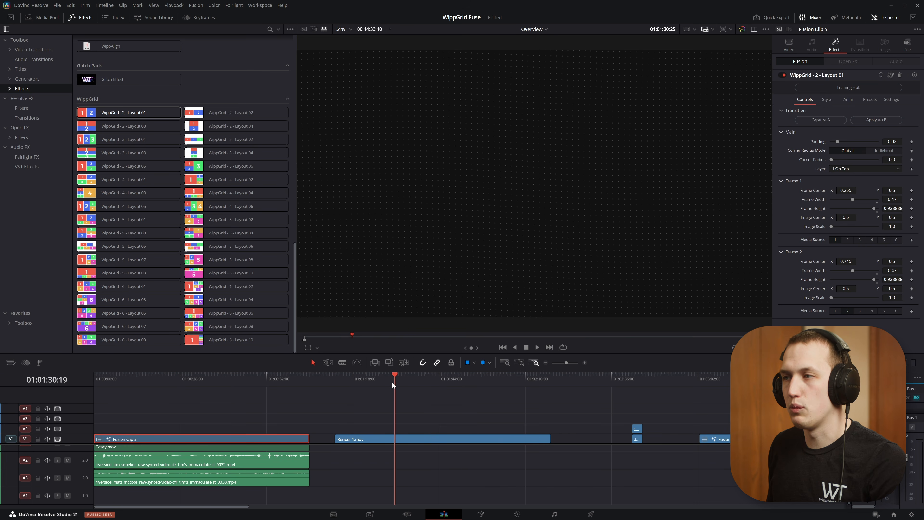
left_click_drag(409, 380, 138, 401)
scroll(186, 439, "up", 3)
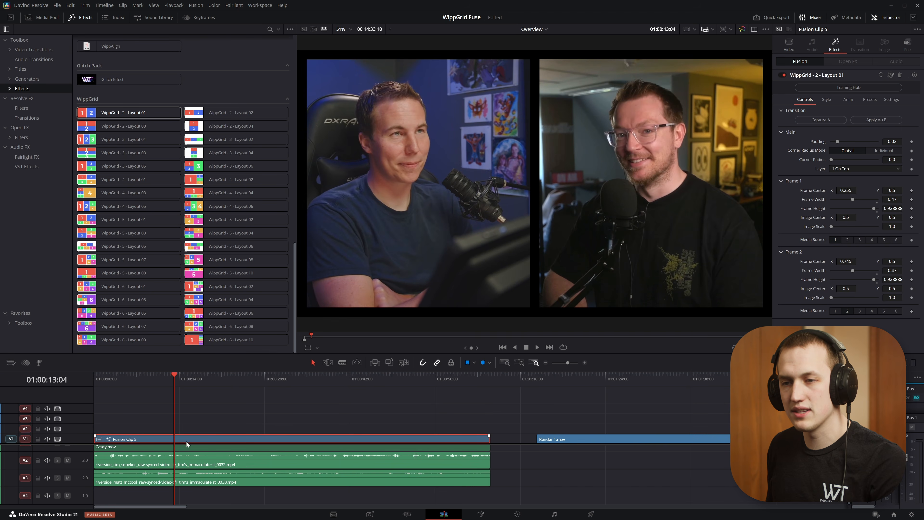
left_click_drag(187, 431, 187, 427)
left_click(44, 77)
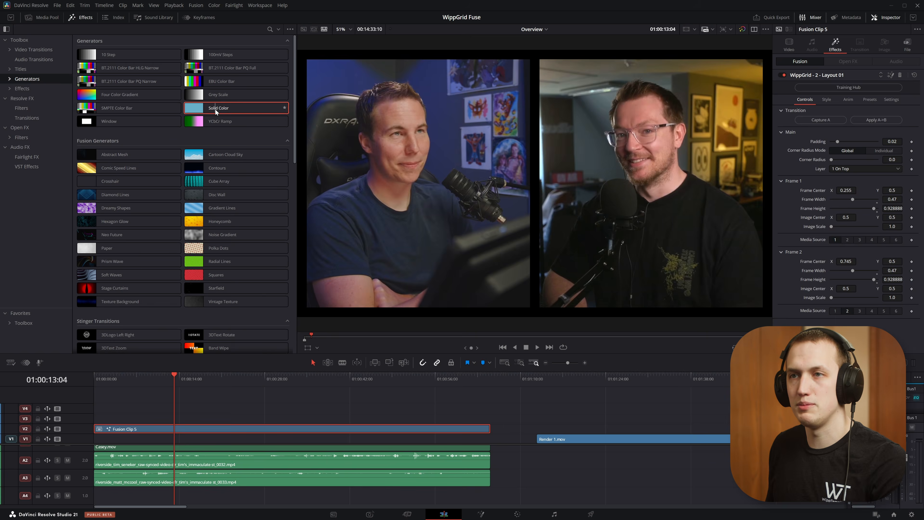
left_click_drag(217, 110, 196, 439)
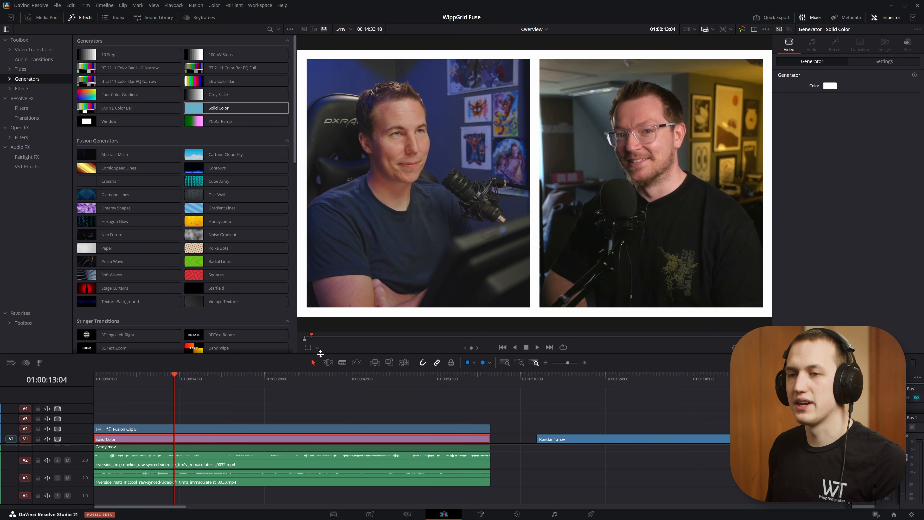
Step: Try a padding of 0.0449 and a corner radius of 0.213 on the two-frame grid, and remove the effect from the Fusion clip
scroll(252, 419, "up", 3)
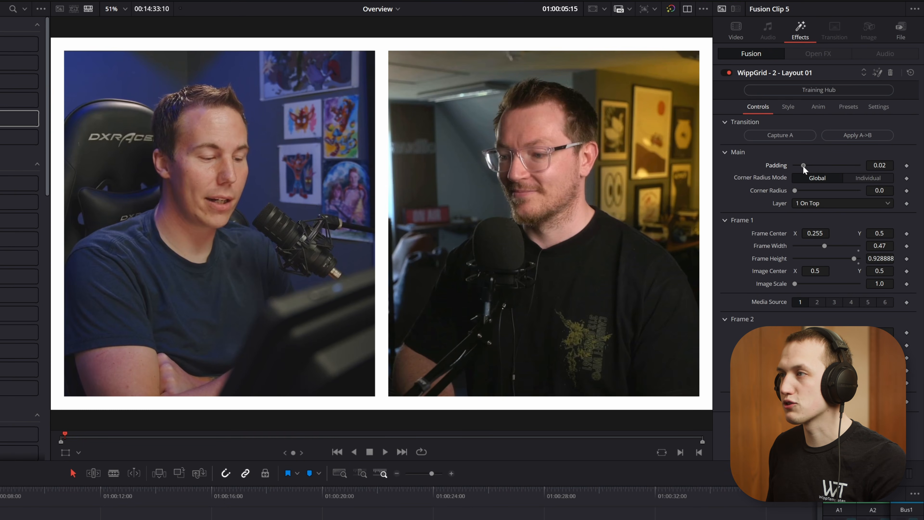
left_click_drag(803, 165, 821, 165)
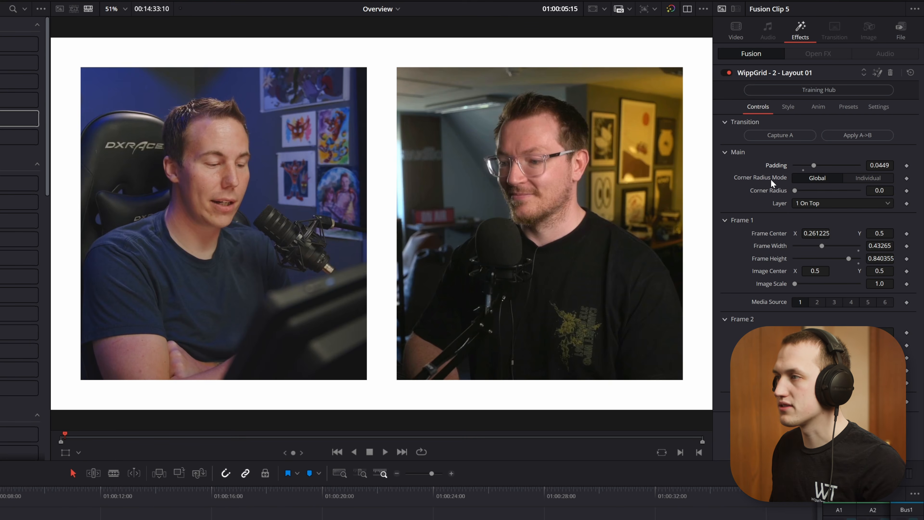
left_click_drag(795, 191, 804, 192)
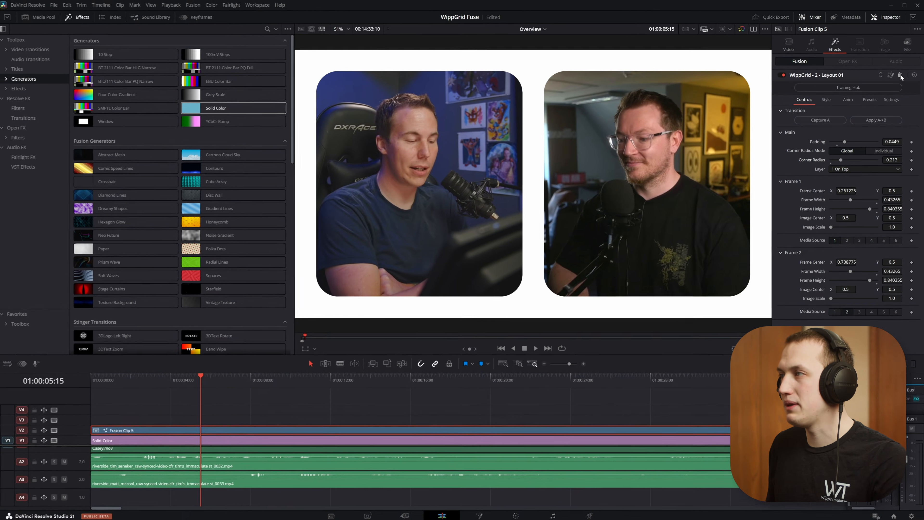
left_click(900, 74)
Step: Try WippGrid - 4 - Layout 02 on the Fusion clip with a corner radius of 0.488, and remove the effect again
scroll(168, 136, "down", 5)
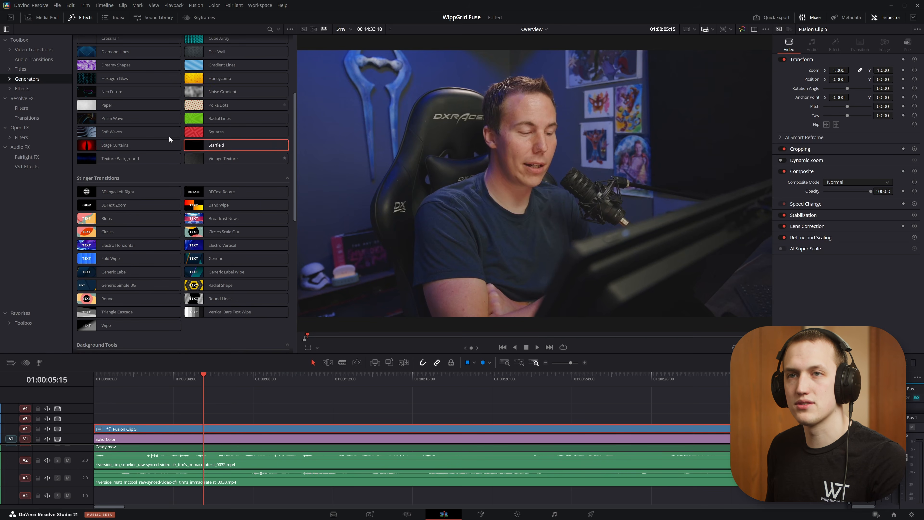
left_click(22, 89)
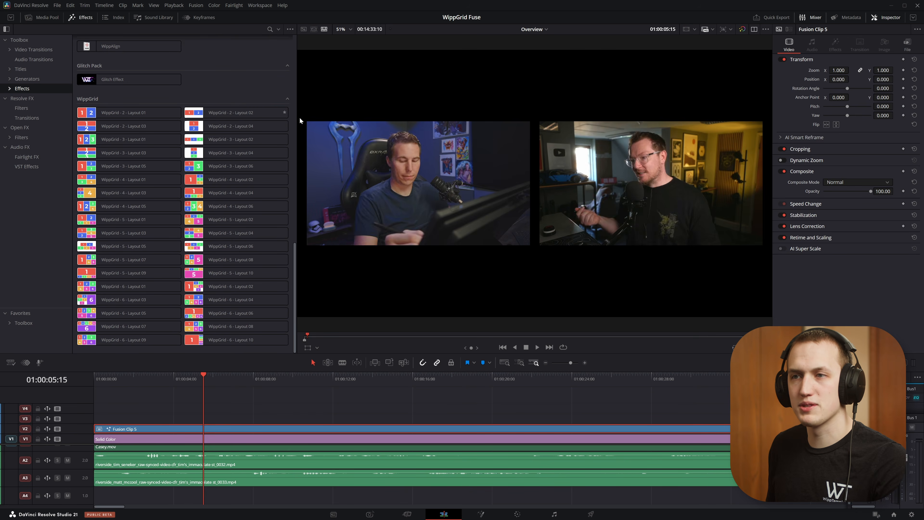
left_click(257, 166)
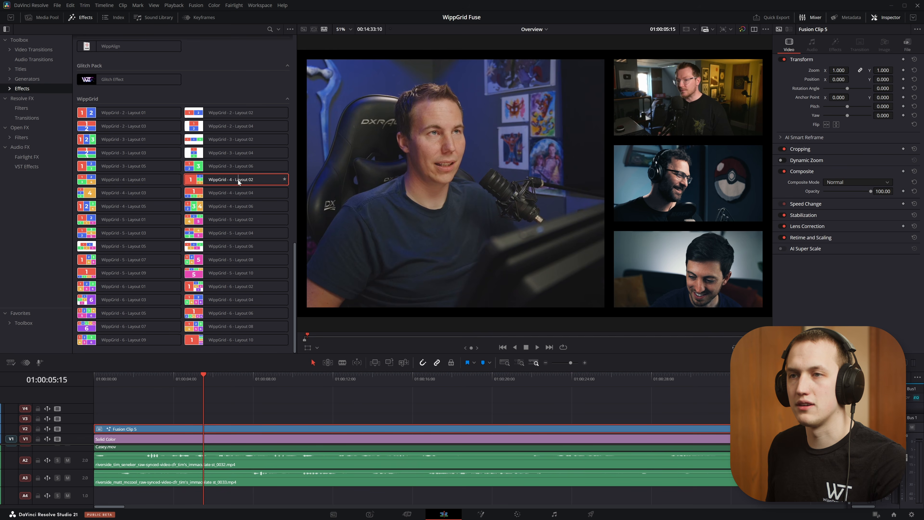
left_click_drag(238, 178, 242, 432)
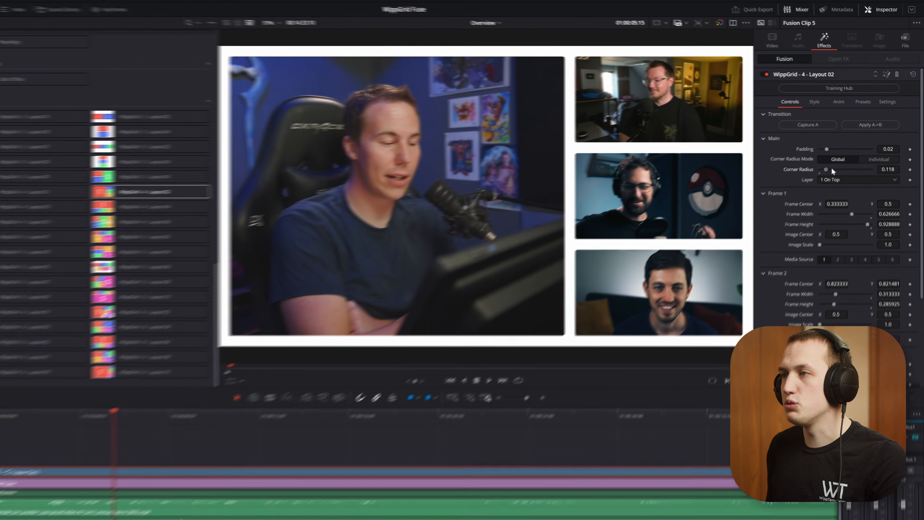
left_click_drag(831, 159, 853, 160)
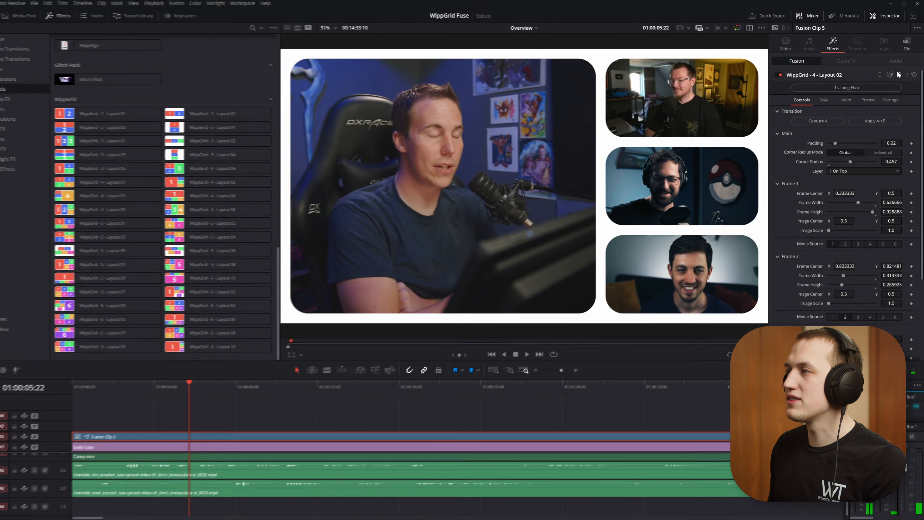
left_click(899, 74)
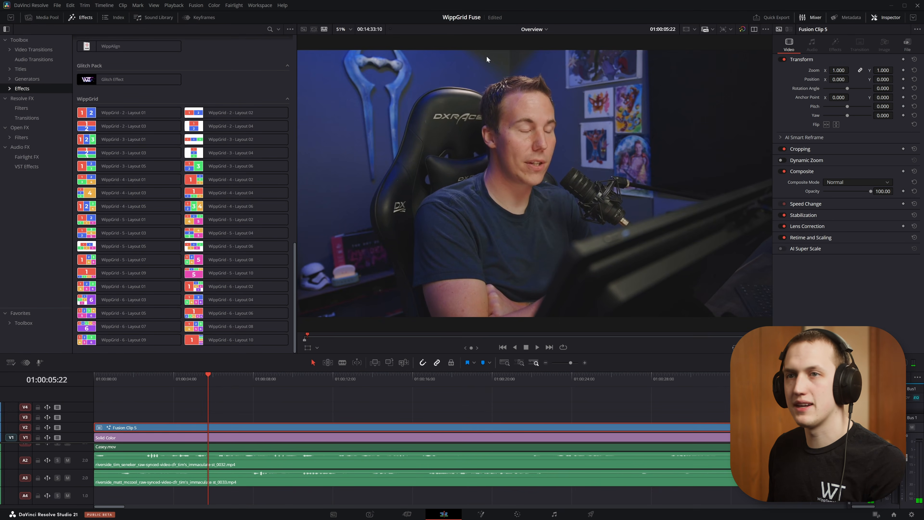
Step: Apply WippGrid - 2 - Layout 01 to the Fusion clip with a padding of 0.0343 and a corner radius of 0.079
left_click_drag(142, 112, 230, 429)
mouse_move(206, 383)
left_mouse_down()
mouse_move(427, 383)
mouse_move(220, 383)
left_mouse_up()
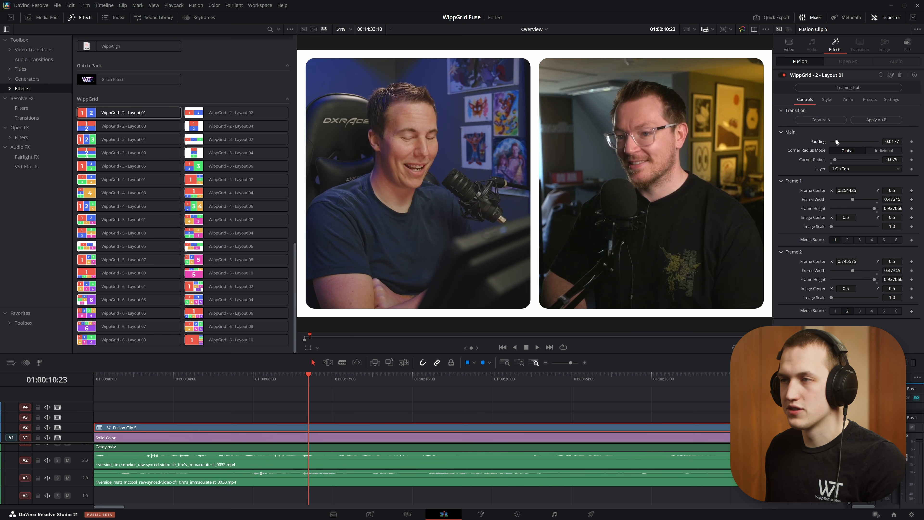
left_click_drag(836, 140, 842, 138)
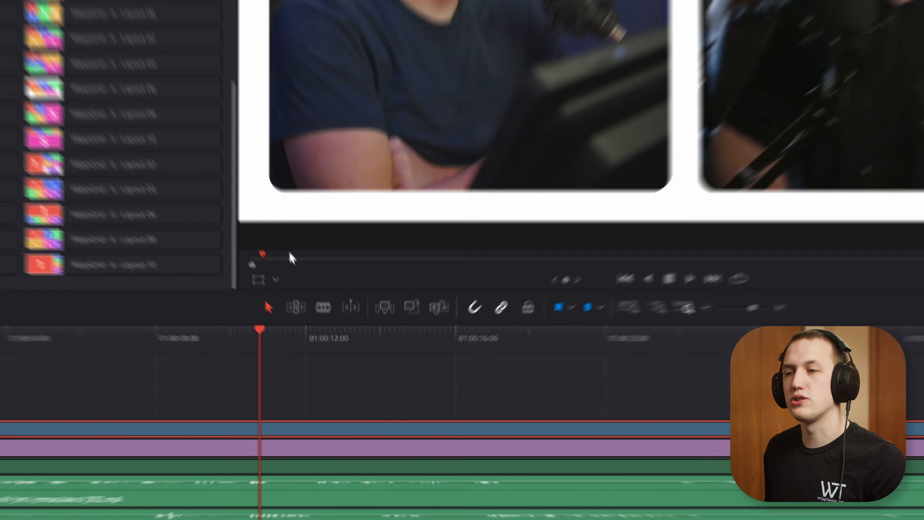
Step: Turn on the Fusion Overlay and reshape frame 1 to about 0.447 wide and 0.748 high, centred near 0.297, 0.457
left_click(317, 347)
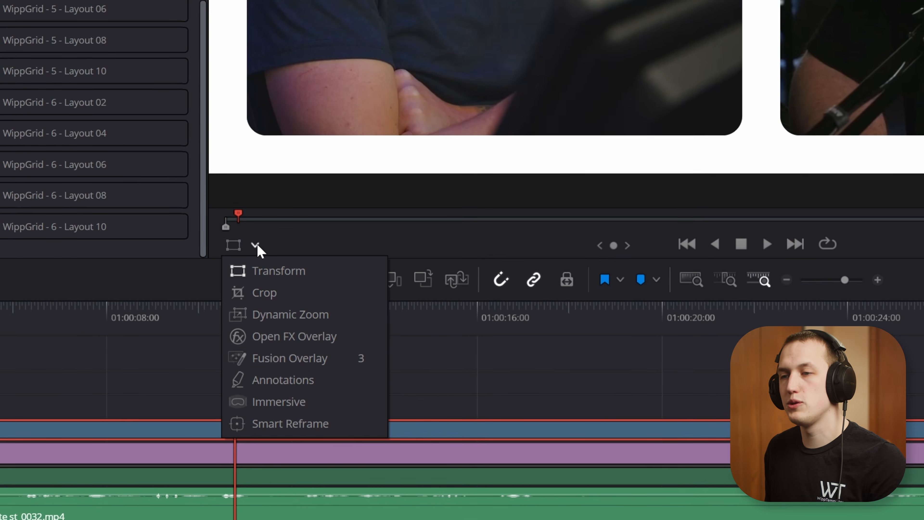
left_click(301, 355)
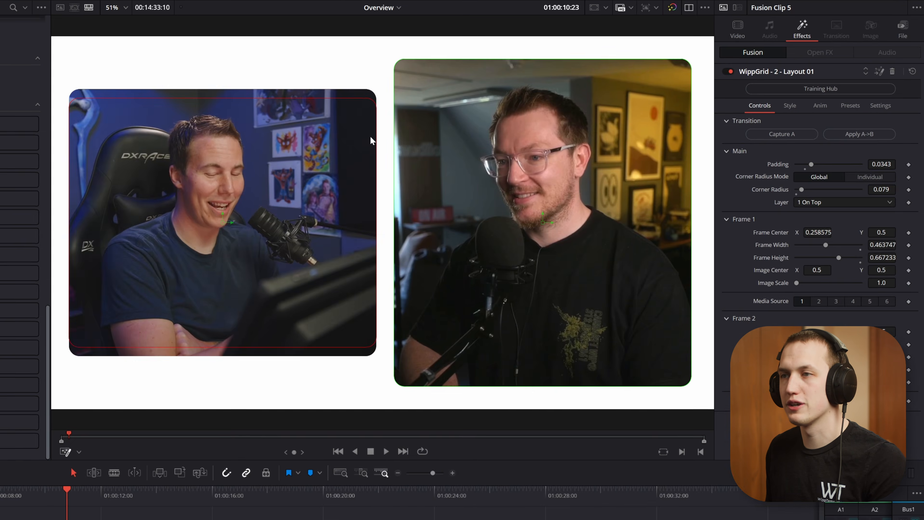
left_click_drag(221, 223, 254, 242)
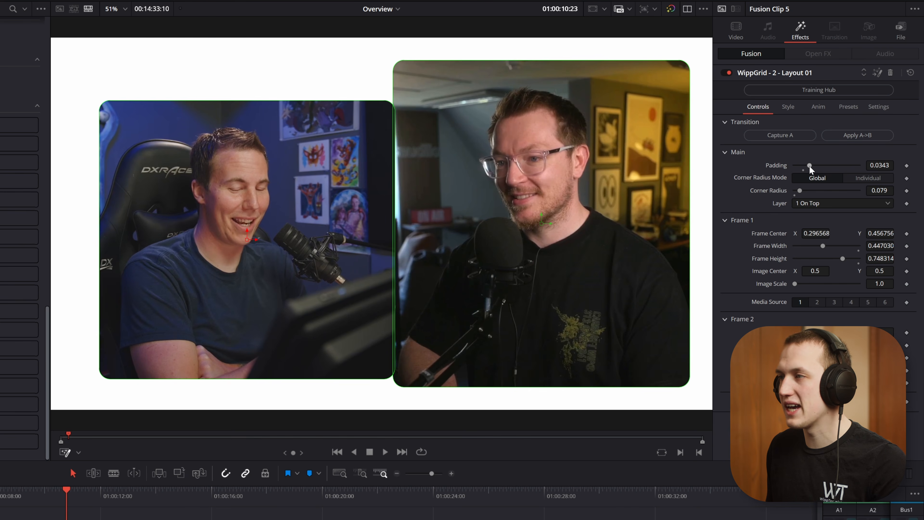
Step: Set the grid padding to 0.026, and try adjusting frame 1's image scale and centre, restoring both to their defaults
mouse_move(809, 165)
left_mouse_down()
mouse_move(798, 166)
mouse_move(806, 165)
left_mouse_up()
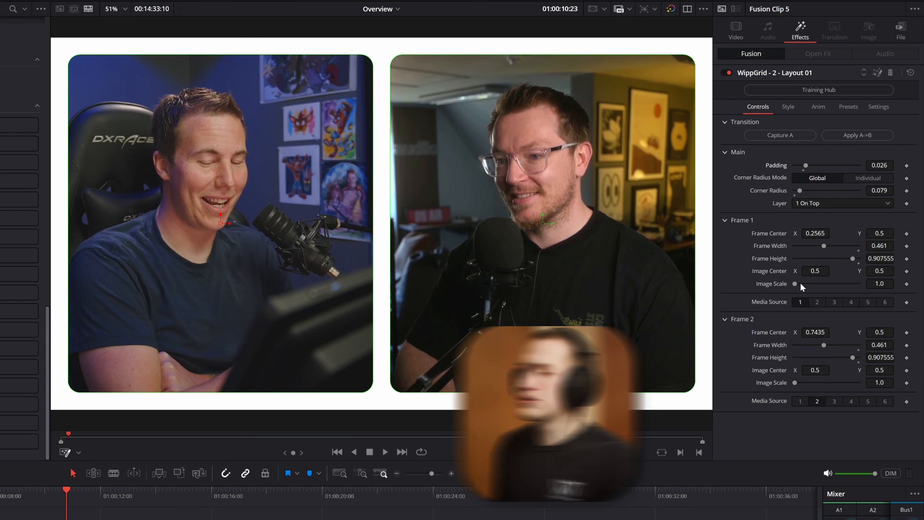
mouse_move(796, 283)
left_mouse_down()
mouse_move(808, 281)
mouse_move(788, 284)
mouse_move(846, 271)
mouse_move(795, 271)
left_mouse_up()
double_click(768, 271)
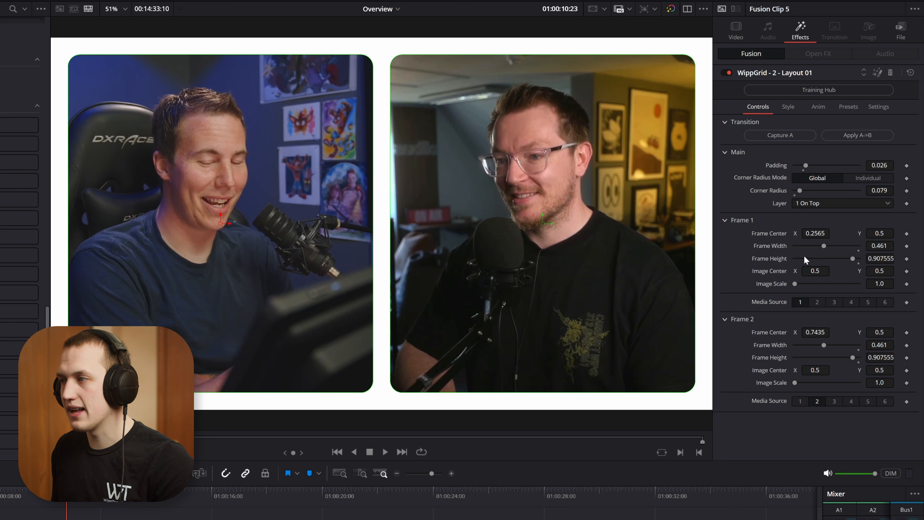
Step: Assign media source 3 to frame 1 and 4 to frame 2, with Image Center X values of 0.705 and 0.406 respectively
left_click(836, 303)
left_click(852, 402)
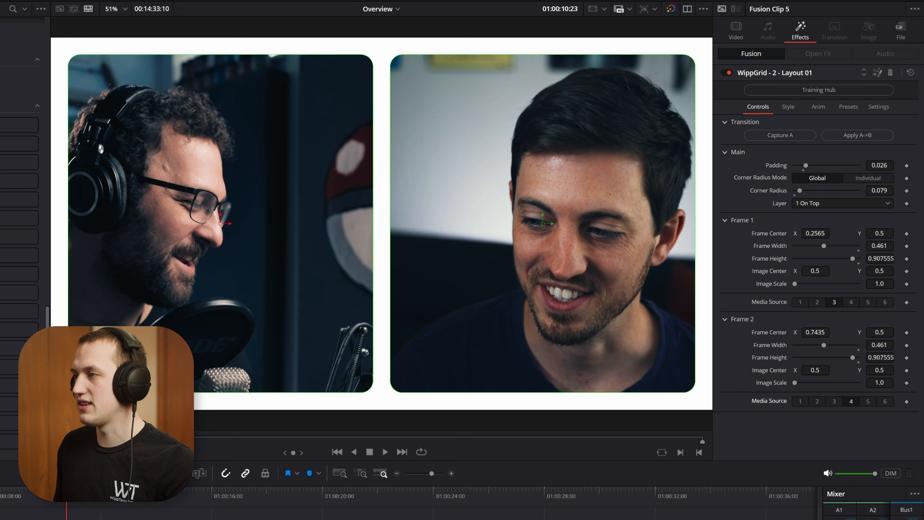
left_click_drag(815, 271, 830, 272)
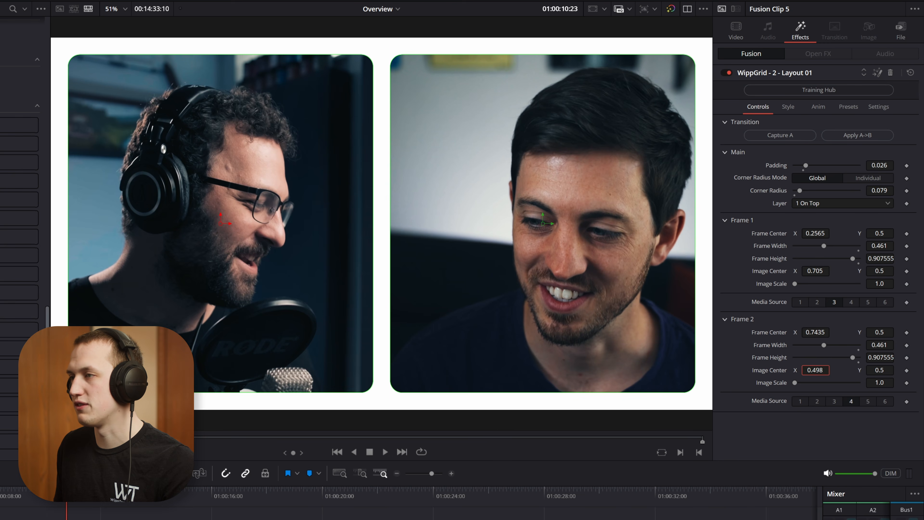
left_click_drag(815, 370, 808, 370)
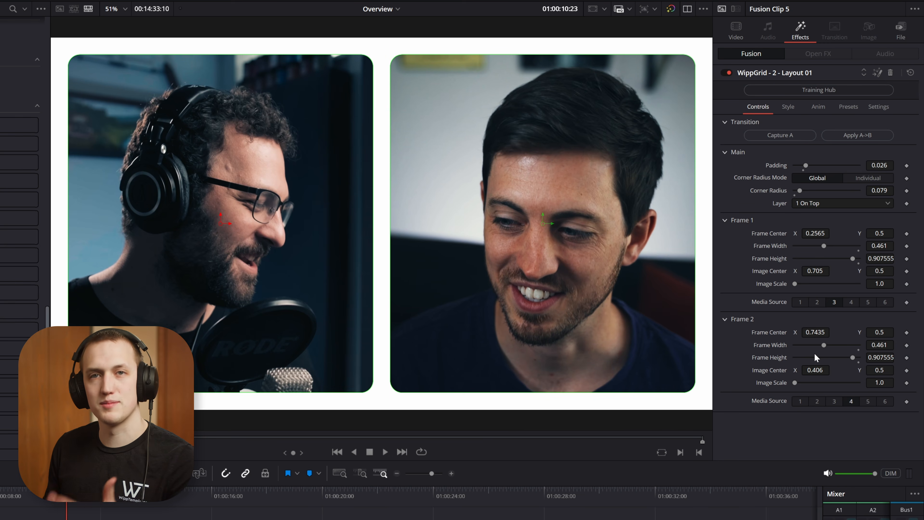
Step: Go back one second on the timeline and enable a solid salmon-red outline on the frames with saturation 0.56 and value 0.976
key("shift+Left")
left_click(784, 101)
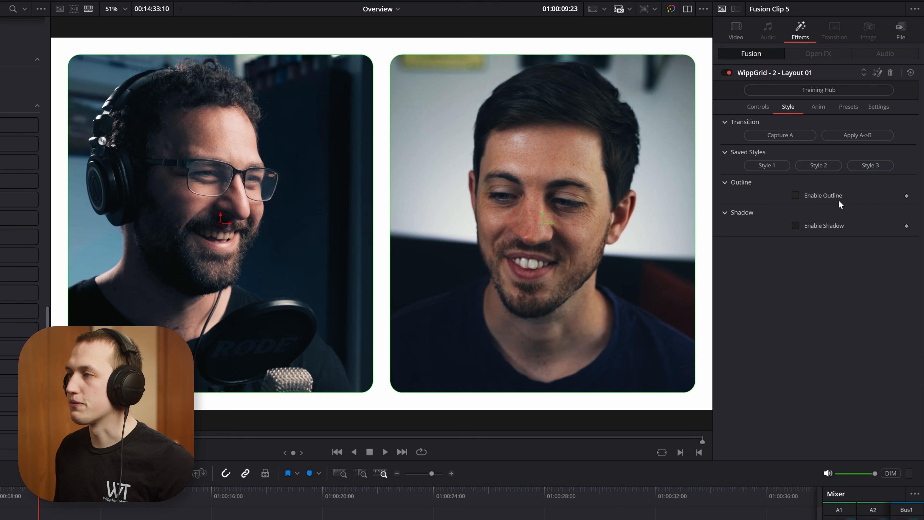
left_click(822, 193)
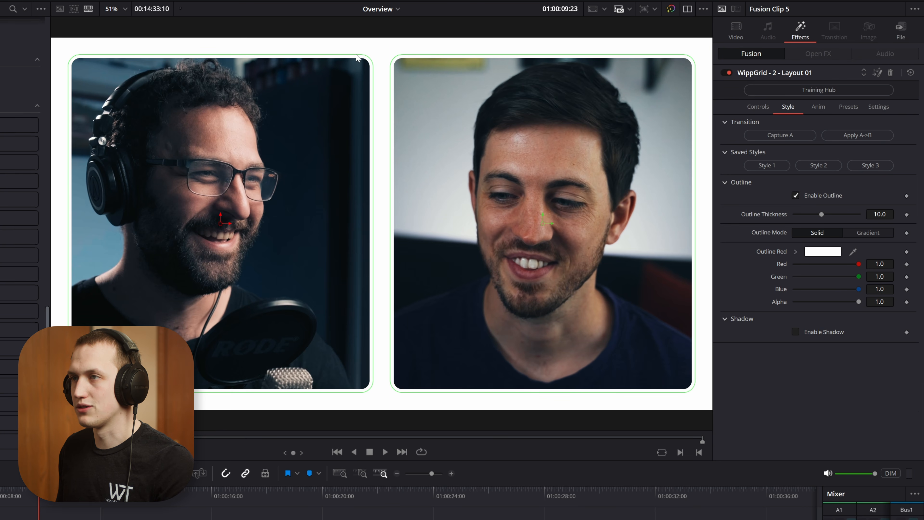
left_click(804, 253)
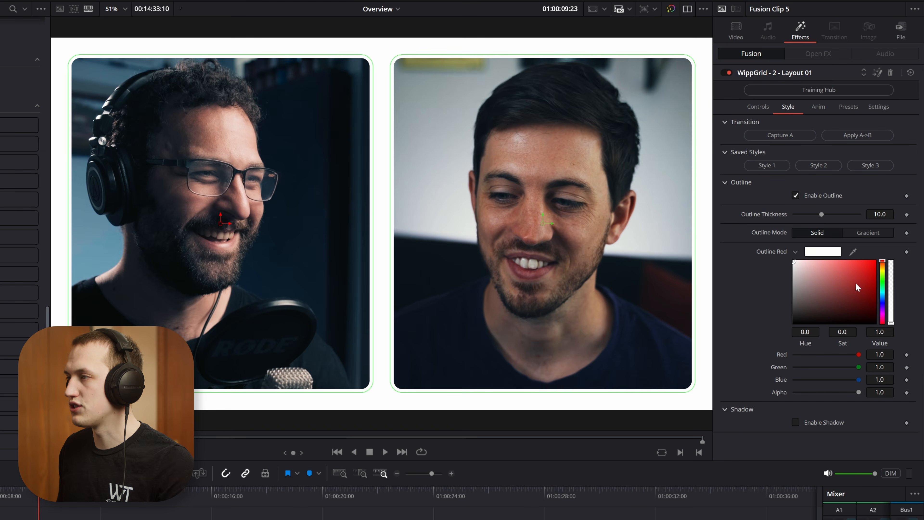
left_click_drag(856, 283, 838, 261)
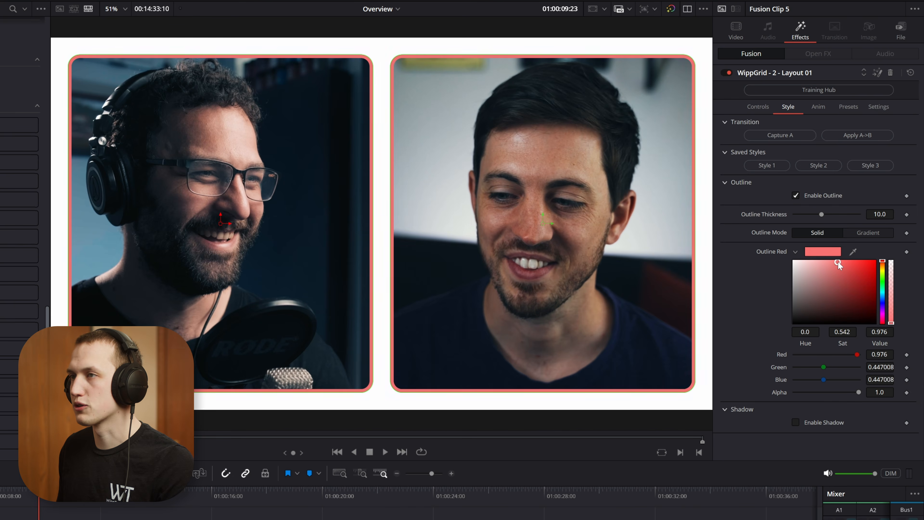
Step: Enable the shadow on both frames and increase its blur to about 23
left_click(831, 422)
scroll(824, 418, "down", 3)
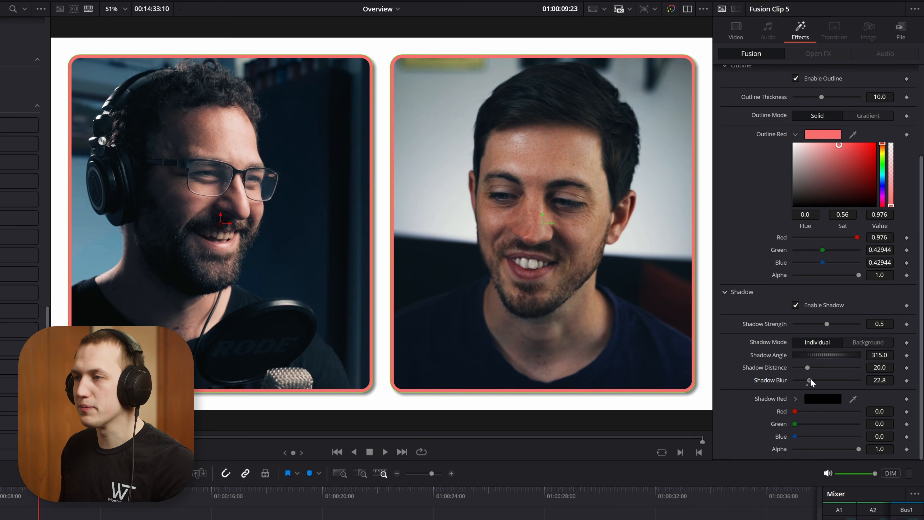
mouse_move(810, 379)
left_mouse_down()
mouse_move(827, 377)
mouse_move(813, 381)
left_mouse_up()
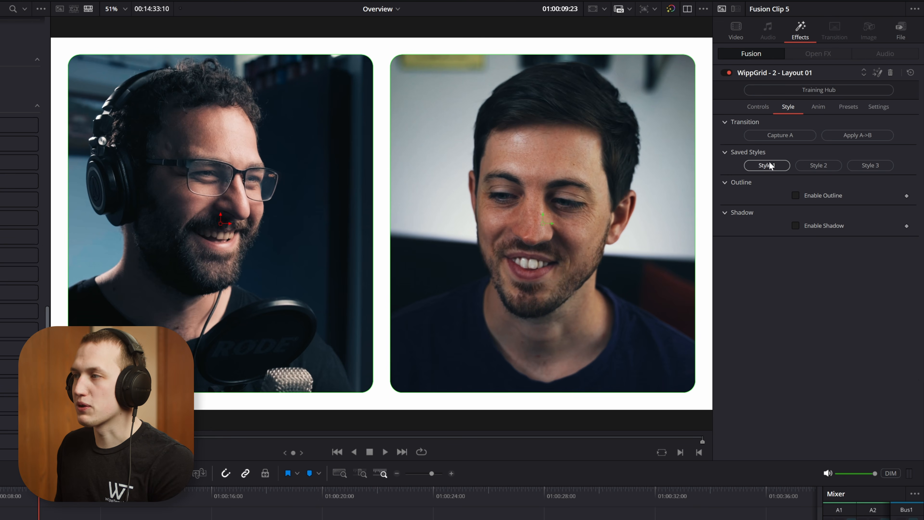
Step: Apply saved Style 1 to both frames and set the outline thickness to about 13.04
left_click(769, 166)
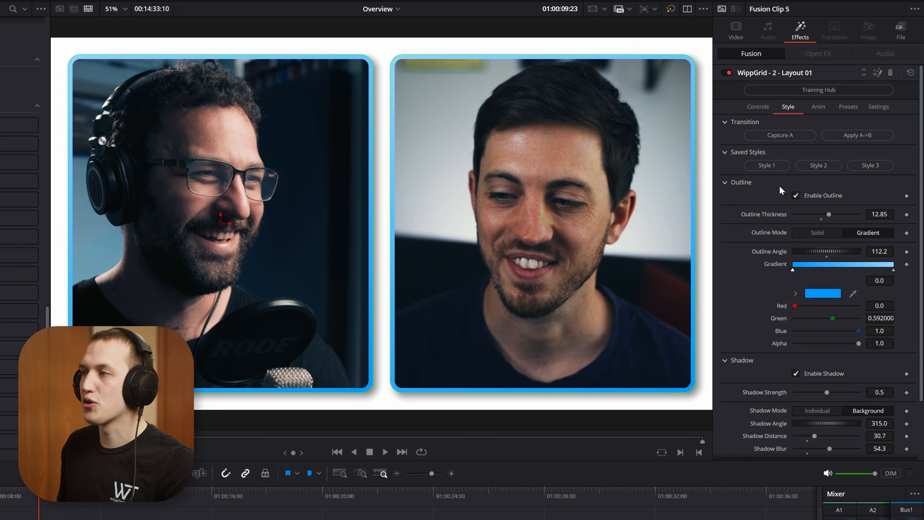
scroll(831, 418, "down", 3)
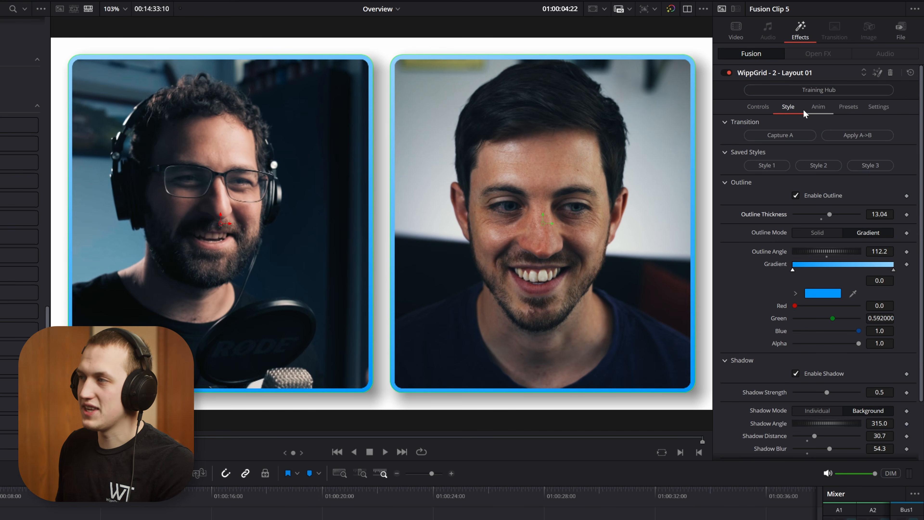
Step: Set the animation mode to Hold and try Video 4 and Video 3 as the hold input before choosing Video 1
left_click(815, 110)
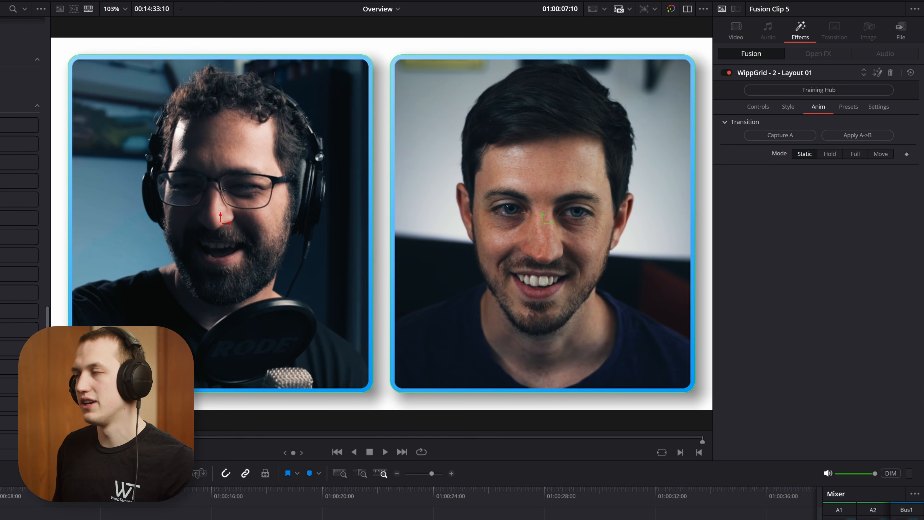
left_click(830, 155)
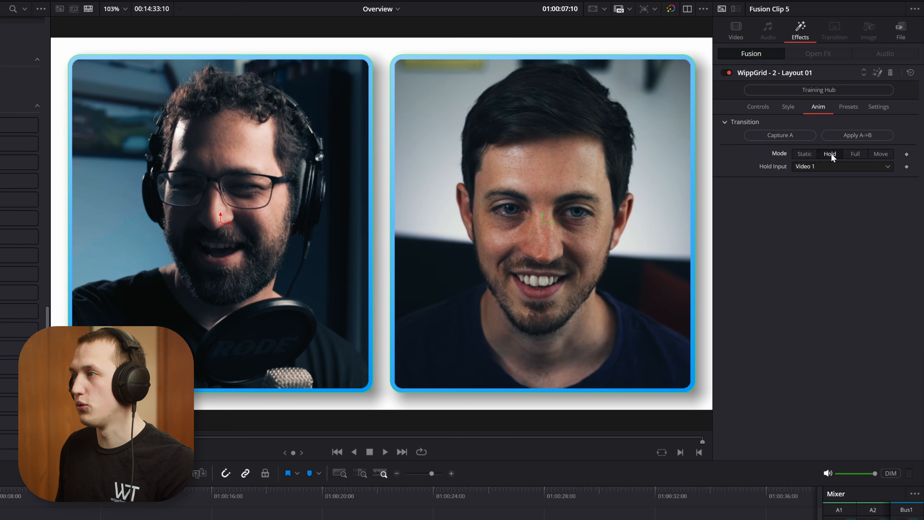
left_click(821, 166)
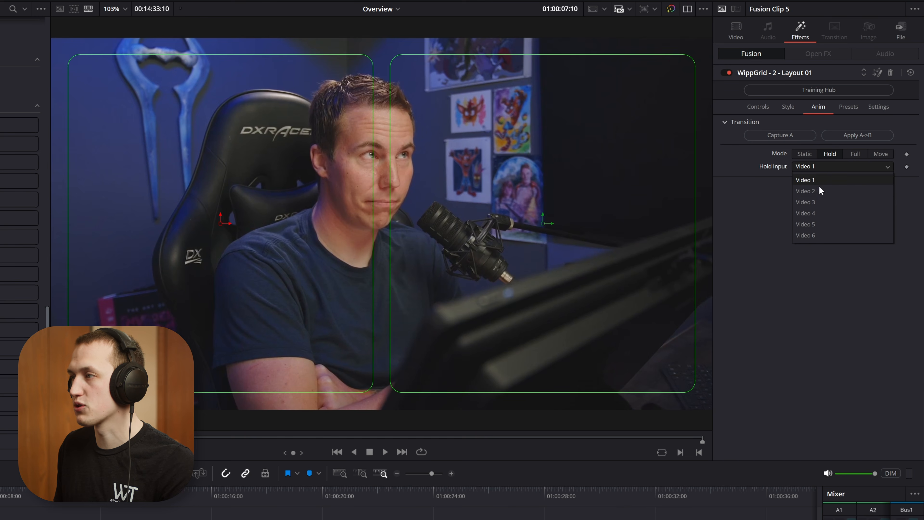
left_click(815, 211)
left_click(834, 167)
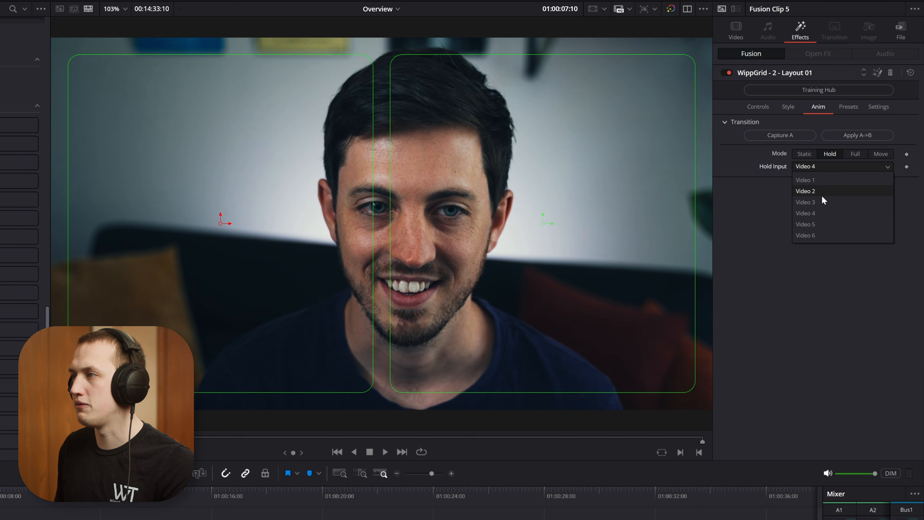
left_click(822, 201)
left_click(813, 170)
left_click(812, 177)
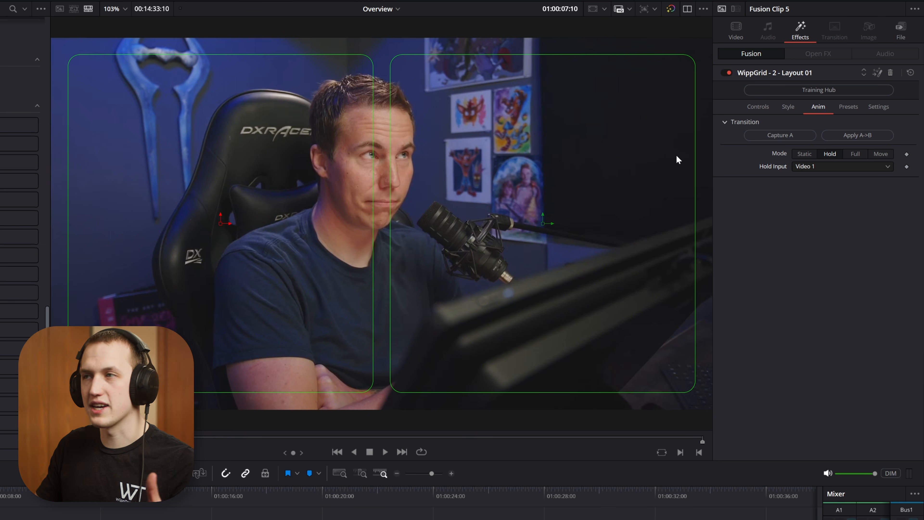
Step: Set the animation mode to Full starting from Frame 1 and preview it from the beginning of the clip
left_click(856, 153)
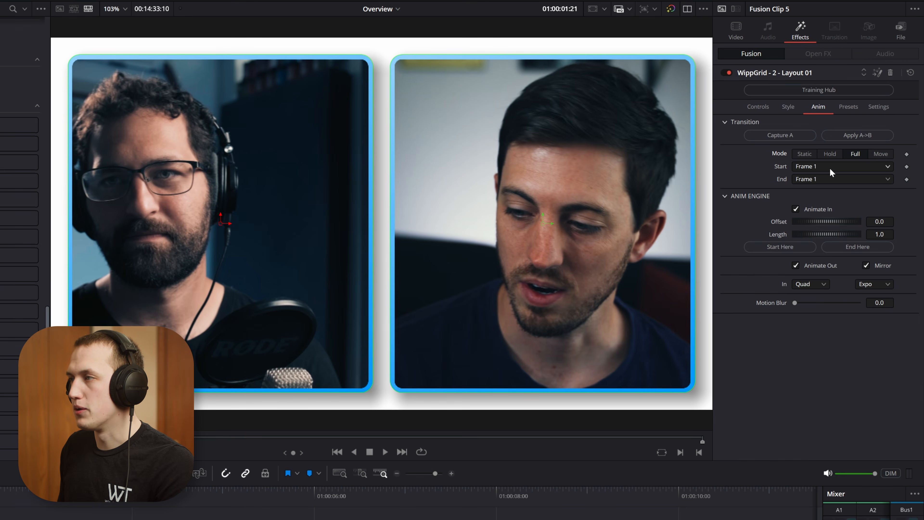
left_click(830, 166)
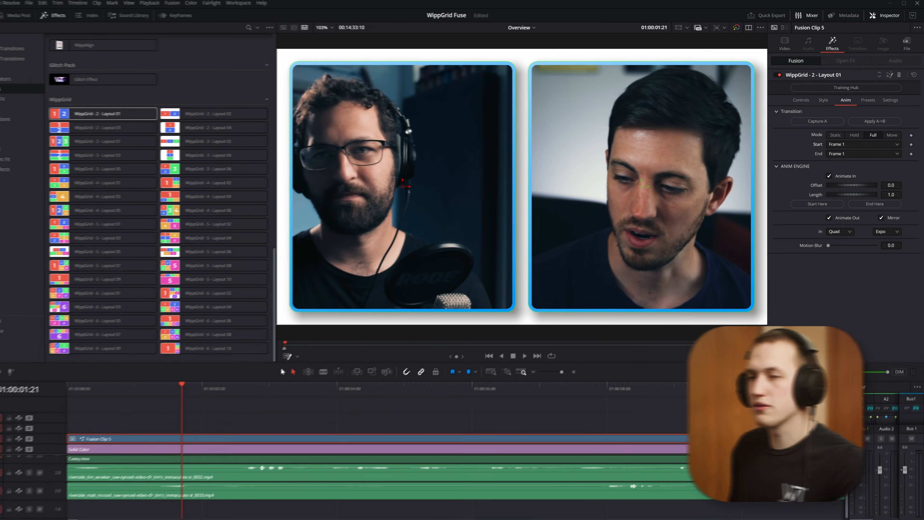
left_click_drag(182, 385, 58, 387)
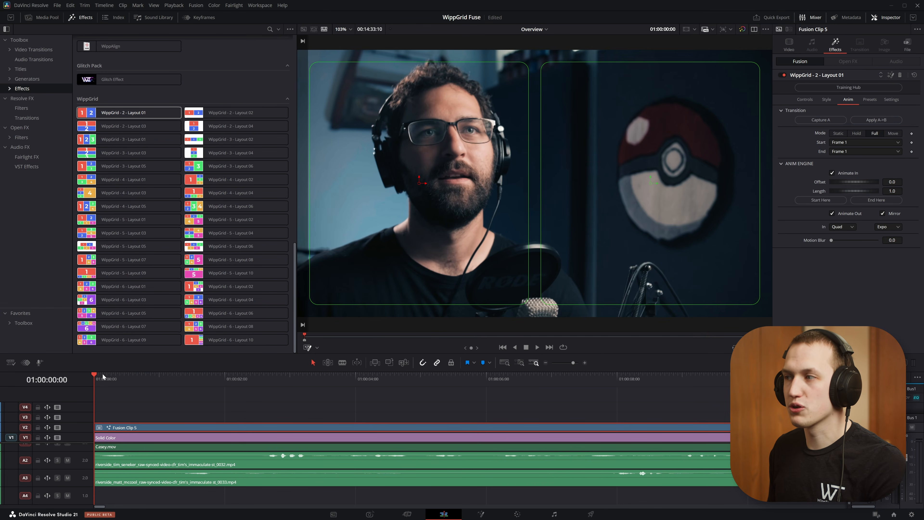
key("space")
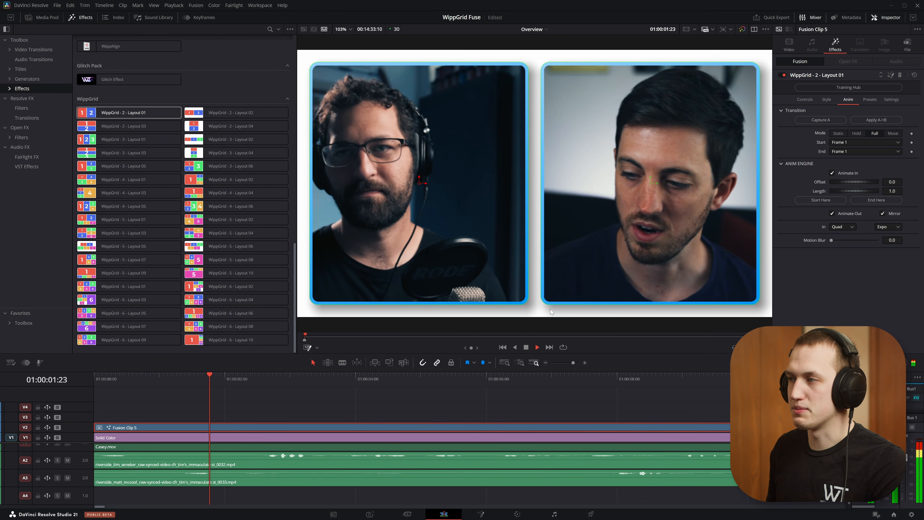
key("space")
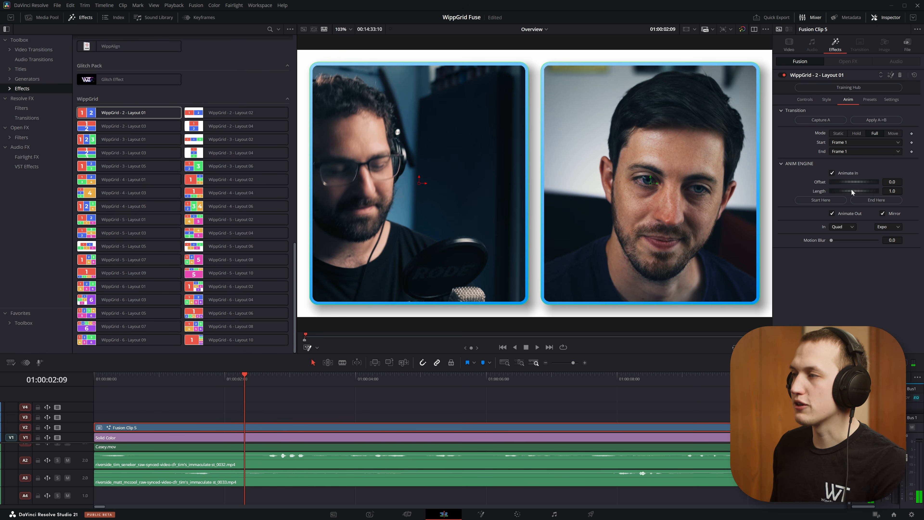
Step: Set the animation length to 1.449 and the motion blur to 0.488, and replay the animation from the start of the timeline
mouse_move(852, 189)
left_mouse_down()
mouse_move(866, 189)
mouse_move(862, 196)
left_mouse_up()
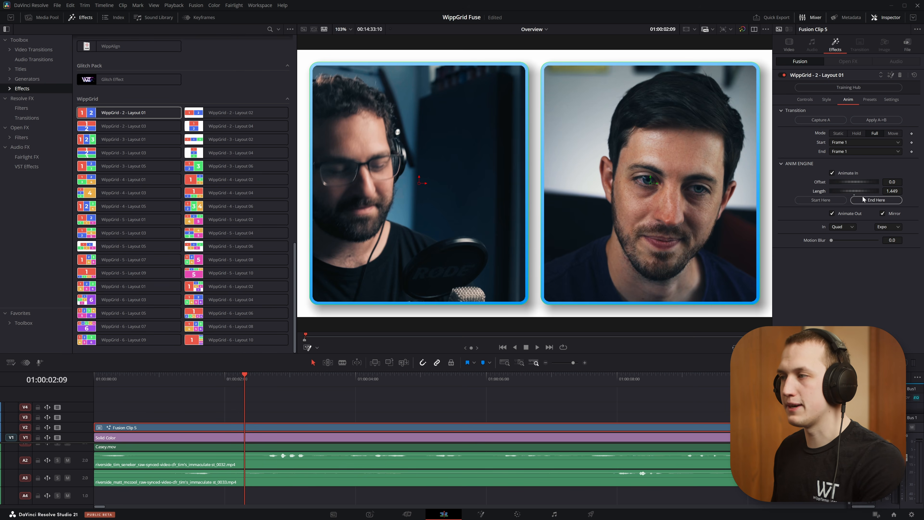
left_click_drag(833, 241, 854, 241)
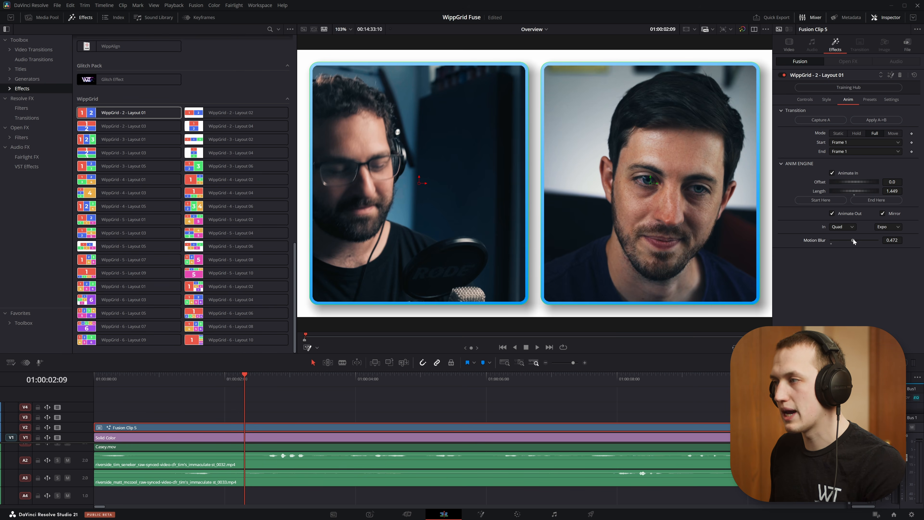
left_click_drag(229, 377, 1, 385)
key("space")
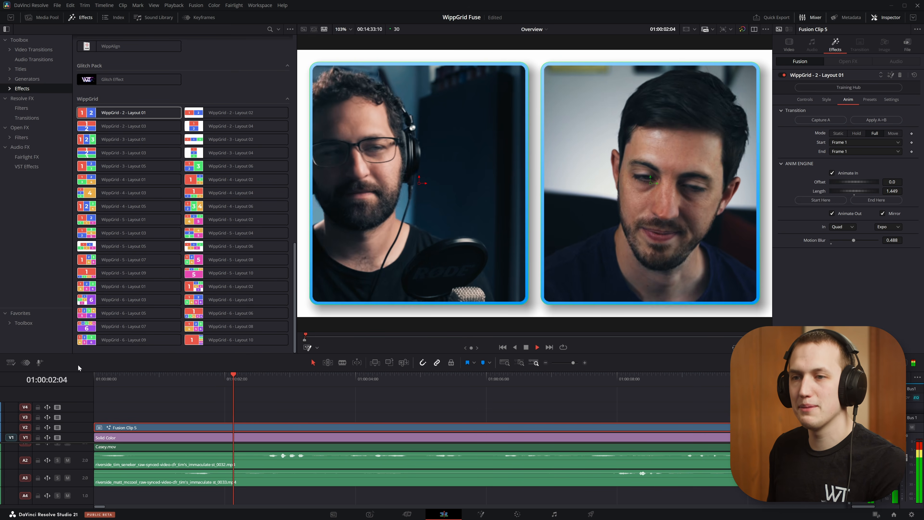
Step: Play the layout from the start and split the Fusion clip shortly before the six-second mark
left_click_drag(157, 380, 77, 379)
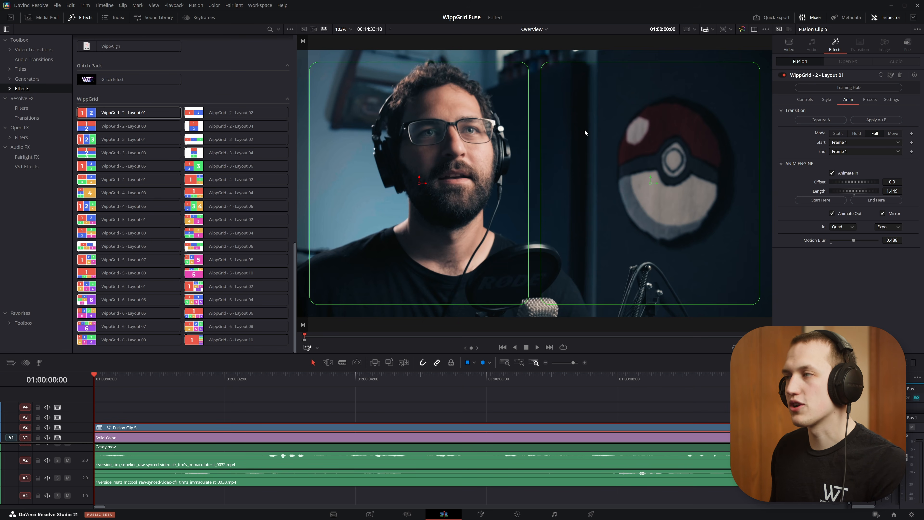
key("space")
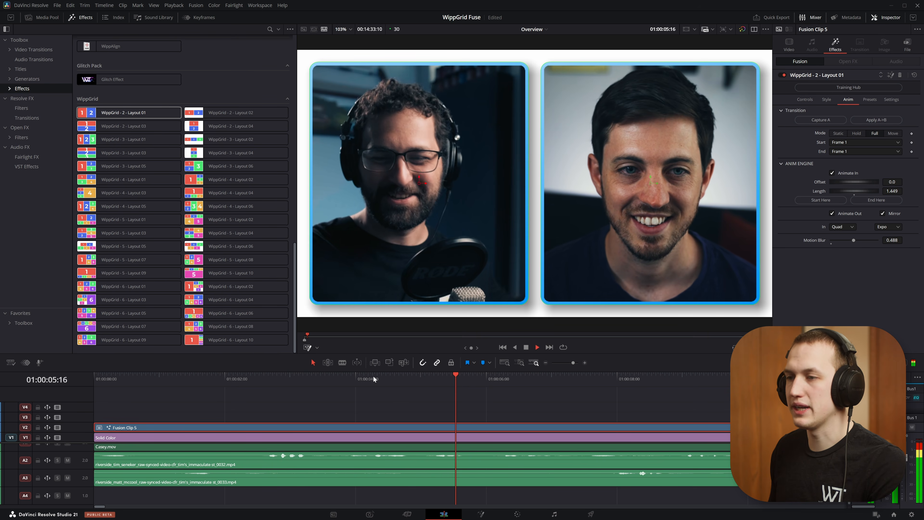
key("space")
key("ctrl+b")
Step: Scrub past the cut to 01:00:06:10 and choose the end frame for the first clip segment's Full animation
left_click(473, 427)
left_click_drag(468, 383, 508, 377)
left_click(446, 426)
left_click(842, 149)
left_click(854, 164)
Step: Set the second clip segment's animation mode to Hold with Video 4 as the hold input
left_click(581, 425)
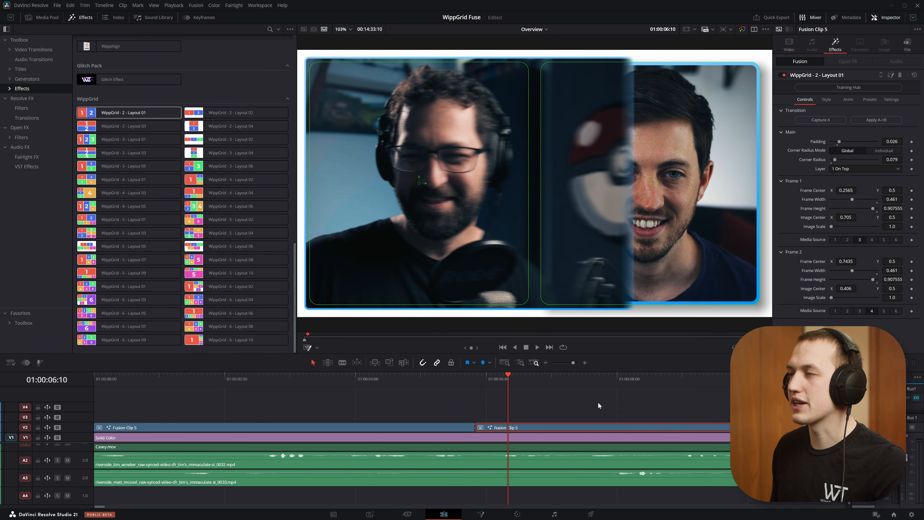
left_click(848, 100)
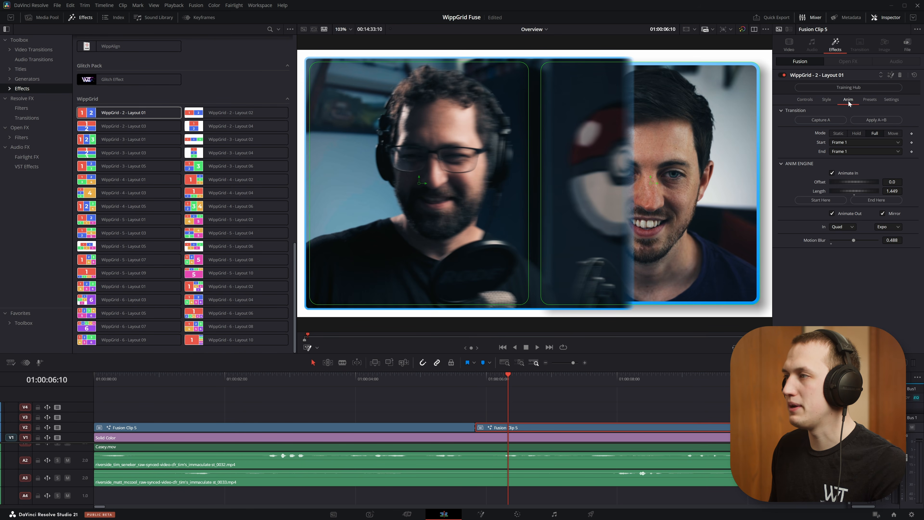
left_click(855, 133)
left_click(847, 142)
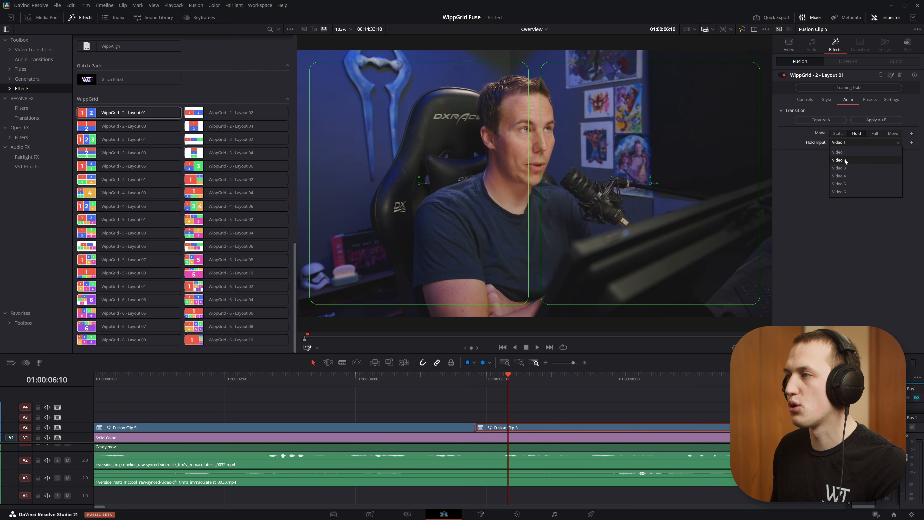
left_click(843, 175)
Step: Scrub through the held segment and split the Fusion clip at 01:00:20:14
left_click(463, 380)
left_click_drag(465, 384, 615, 392)
scroll(330, 402, "down", 5)
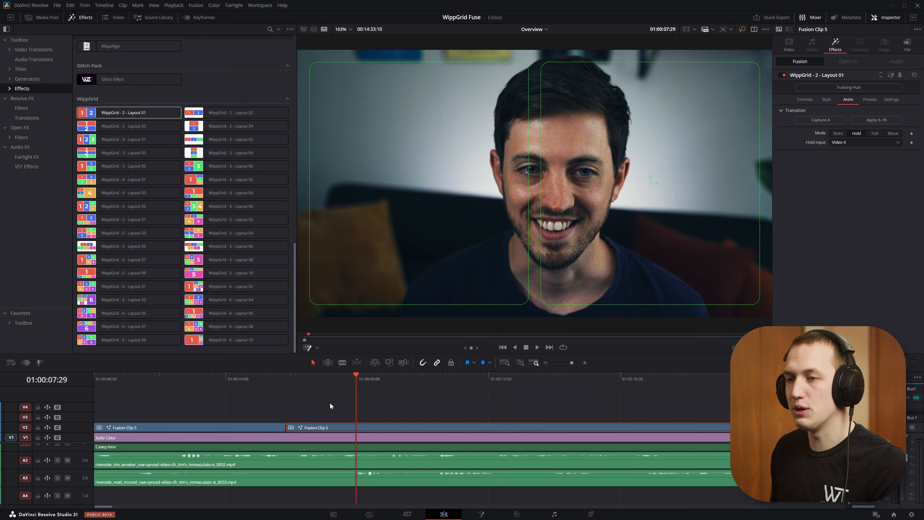
left_click_drag(283, 380, 634, 376)
key("ctrl+b")
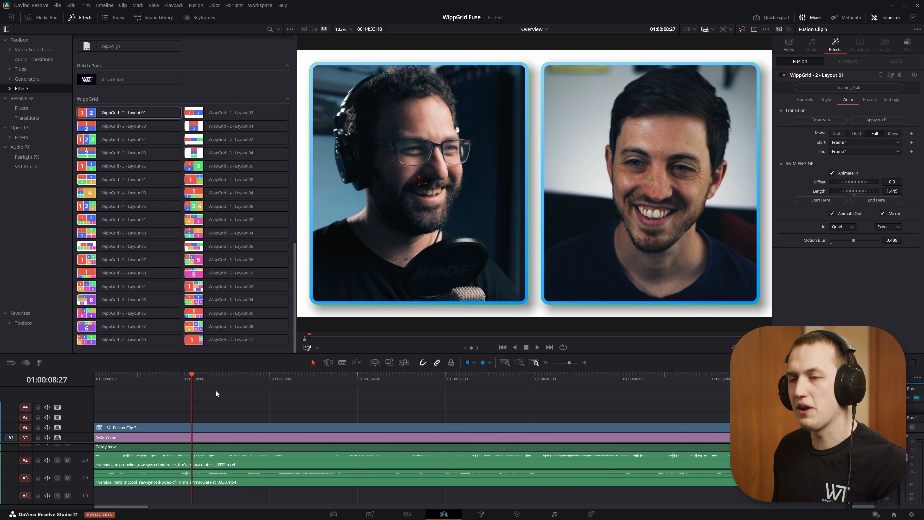
Step: Go to 01:00:00:12 and set the animation mode to Move, trying the Fade and Zoom moves before choosing Slide
left_click_drag(199, 380, 120, 377)
scroll(222, 425, "up", 5, "alt")
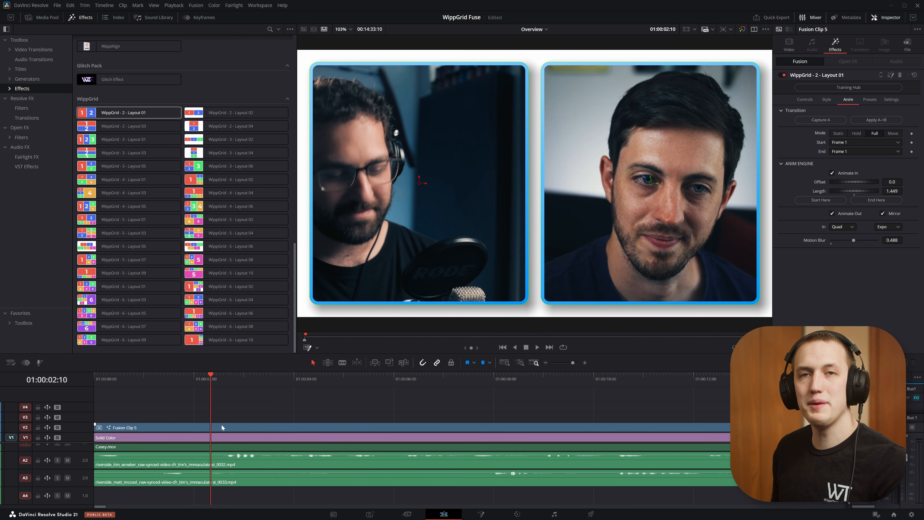
left_click_drag(250, 382, 118, 380)
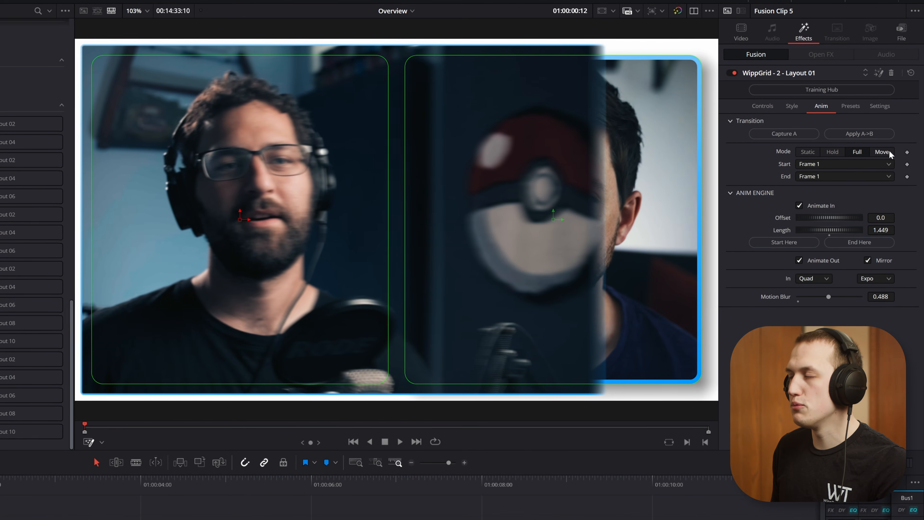
left_click(886, 149)
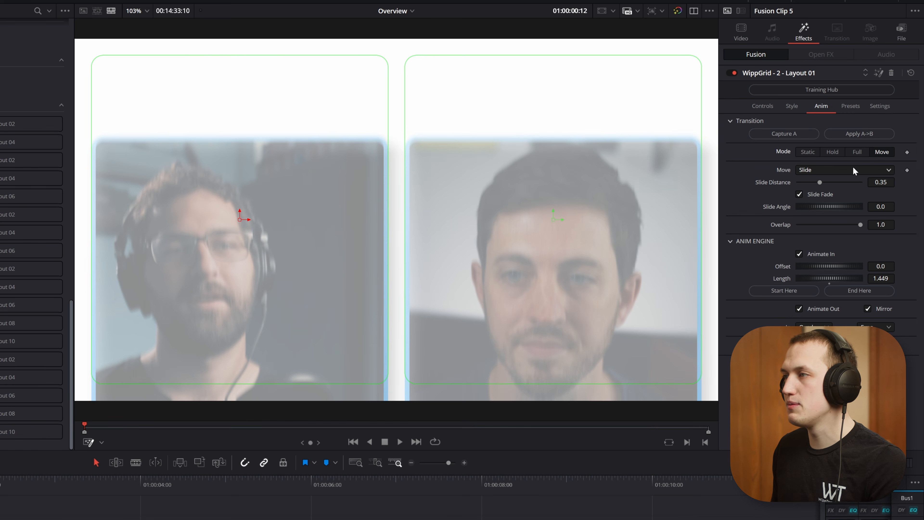
left_click(819, 170)
left_click(813, 183)
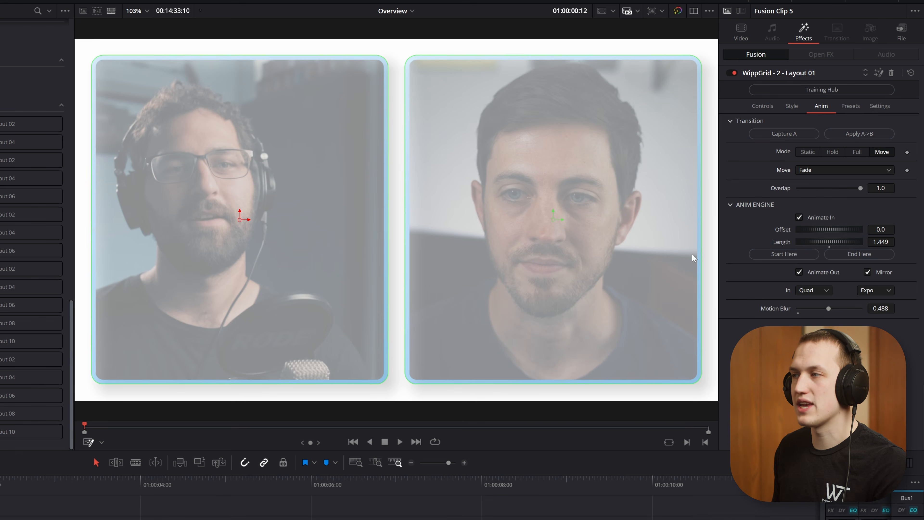
left_click(808, 169)
left_click(808, 193)
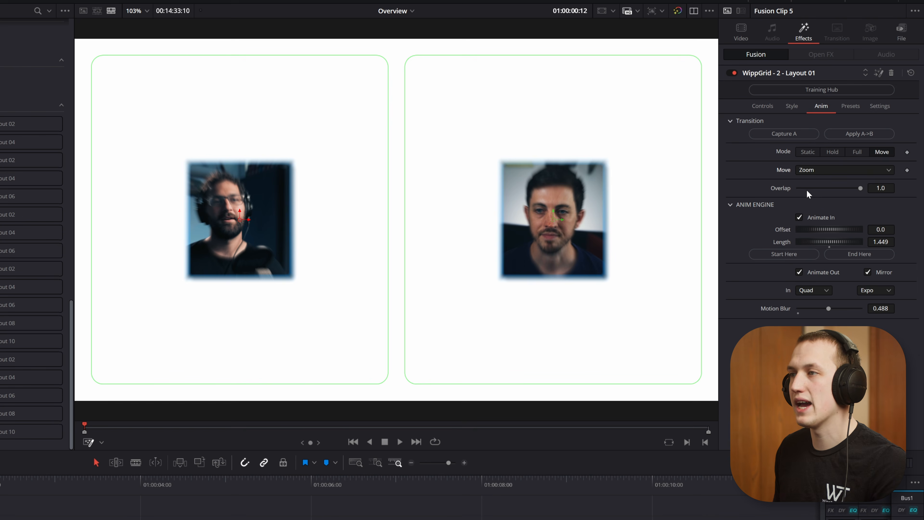
left_click(814, 169)
left_click(808, 204)
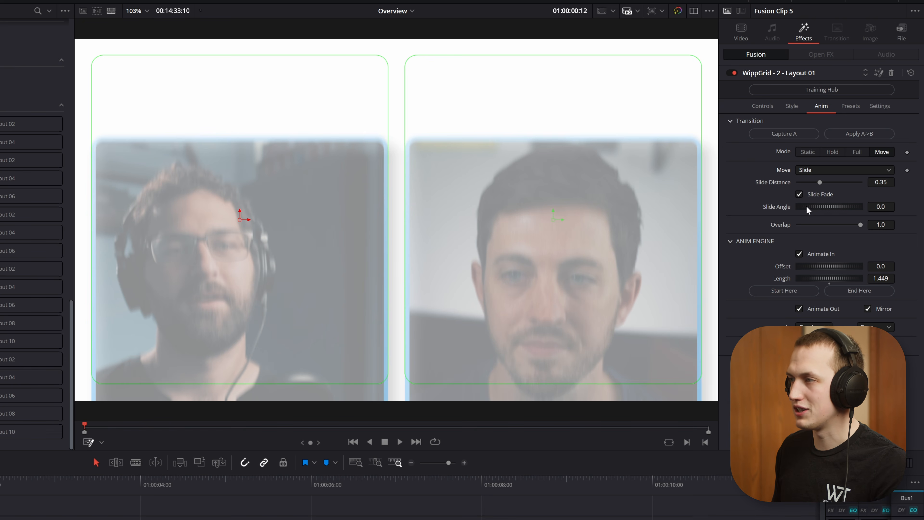
Step: Set the slide distance to 0.677 with Slide Fade enabled, and try a slide angle of 13 before resetting it to 0
left_click(815, 195)
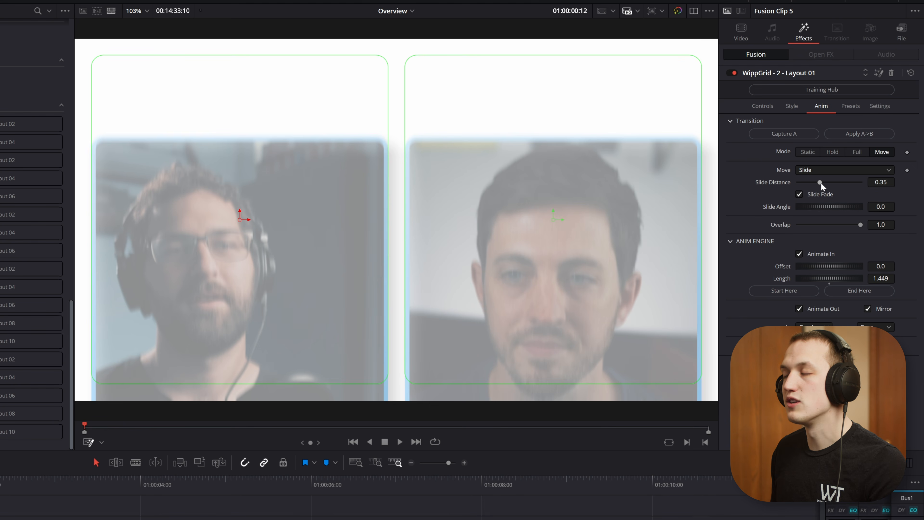
left_click_drag(820, 181, 826, 210)
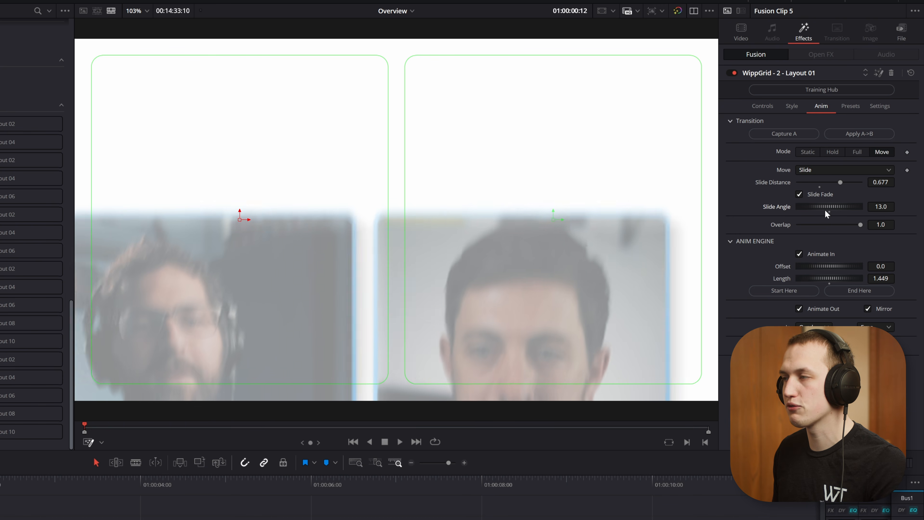
left_click(876, 206)
type("0")
key("Tab")
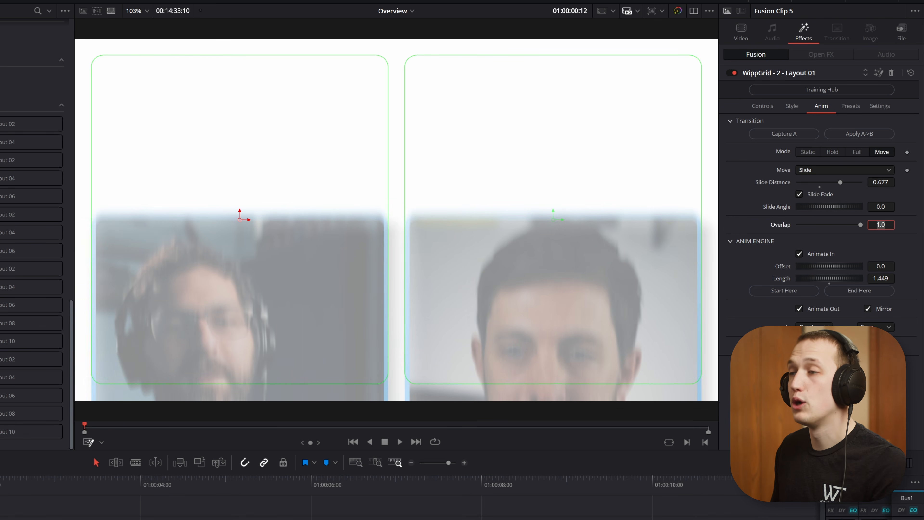
Step: Set the animation overlap to 0.78 and play the clip to preview the staggered slide
left_click_drag(861, 225, 847, 225)
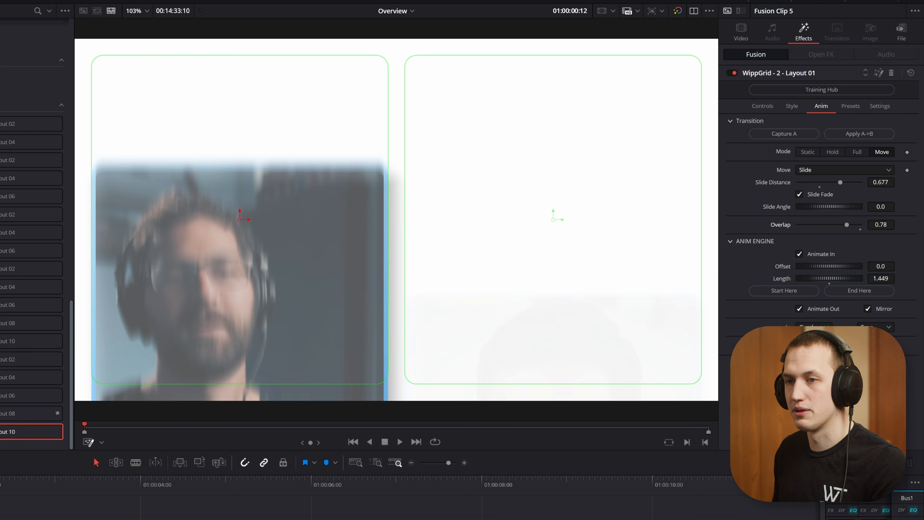
key("space")
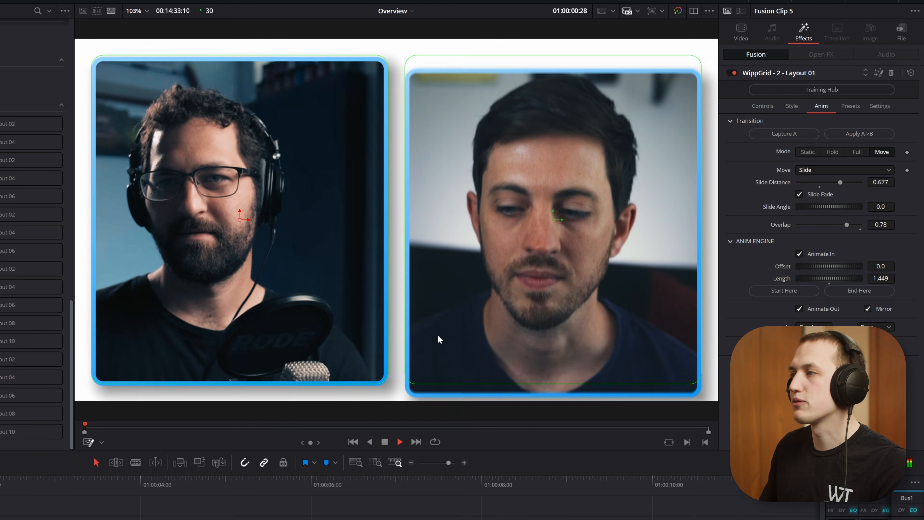
key("space")
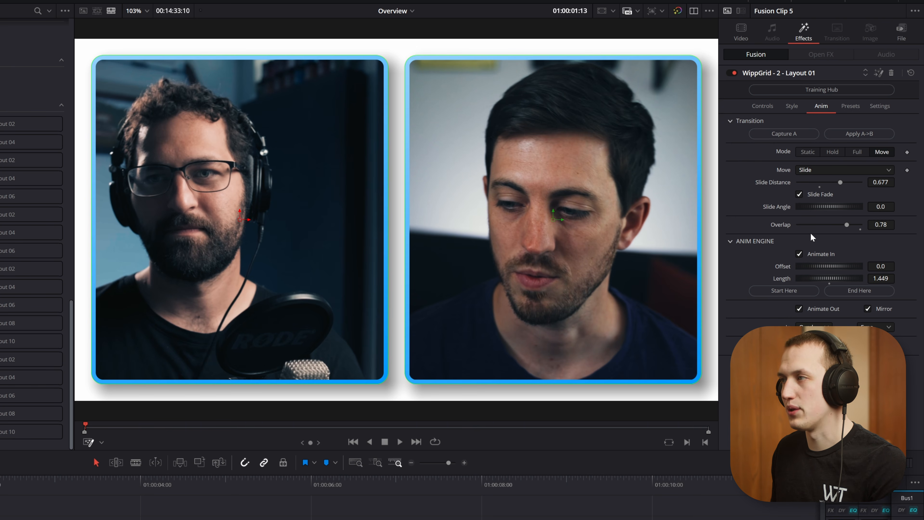
key("space")
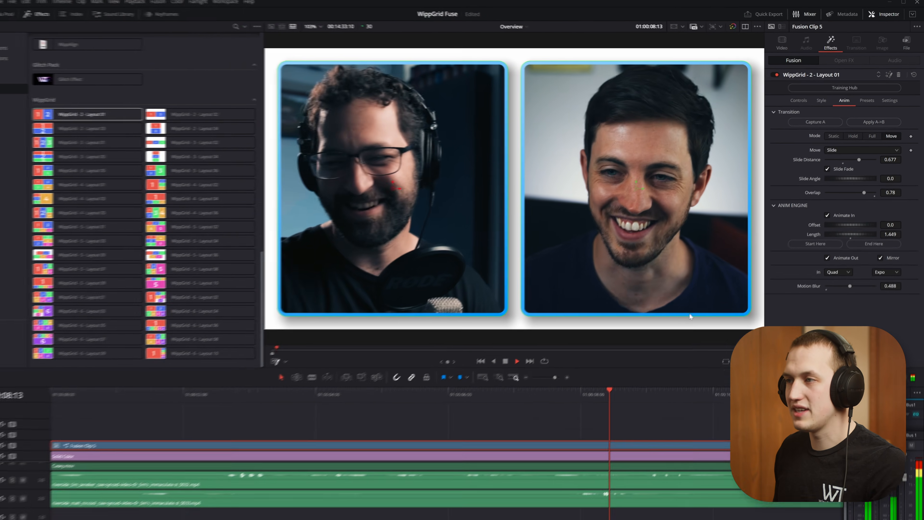
Step: Split the Fusion clip at 01:00:09:07 and replace the second segment's effect with WippGrid - 4 - Layout 01
key("space")
key("ctrl+b")
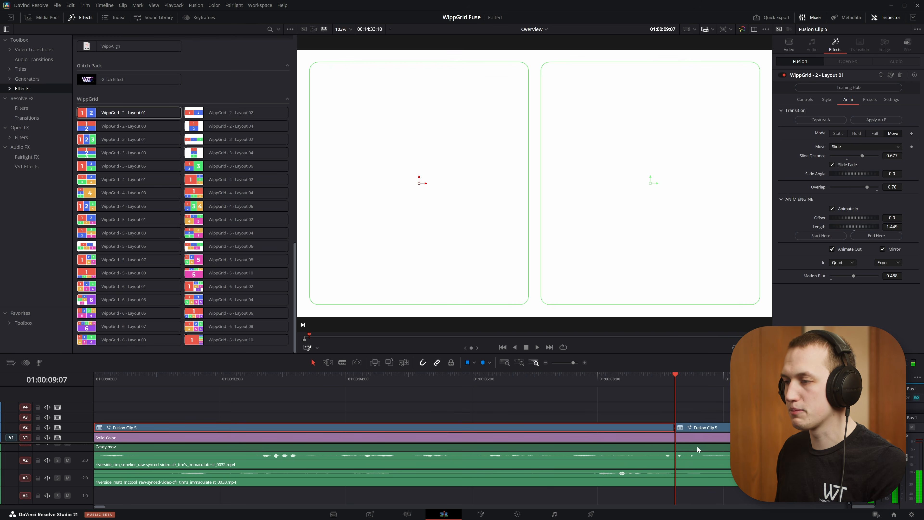
left_click(699, 427)
scroll(572, 400, "down", 1)
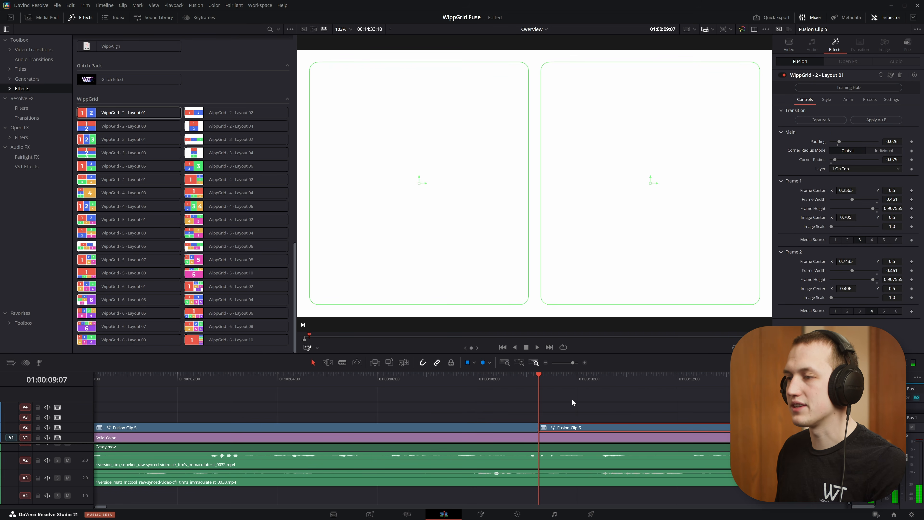
left_click(900, 75)
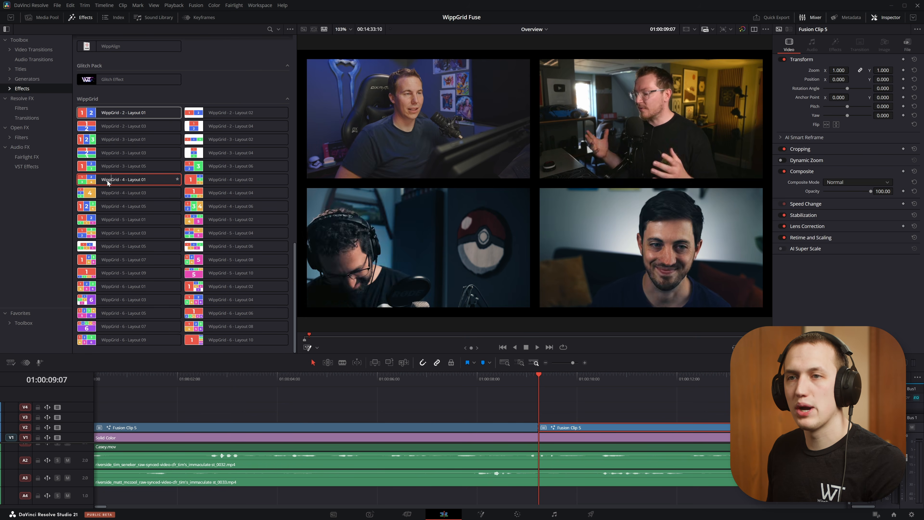
left_click_drag(107, 180, 550, 428)
Step: Play across the cut into the four-person layout and disable Animate Out on the two-person segment
left_click(471, 377)
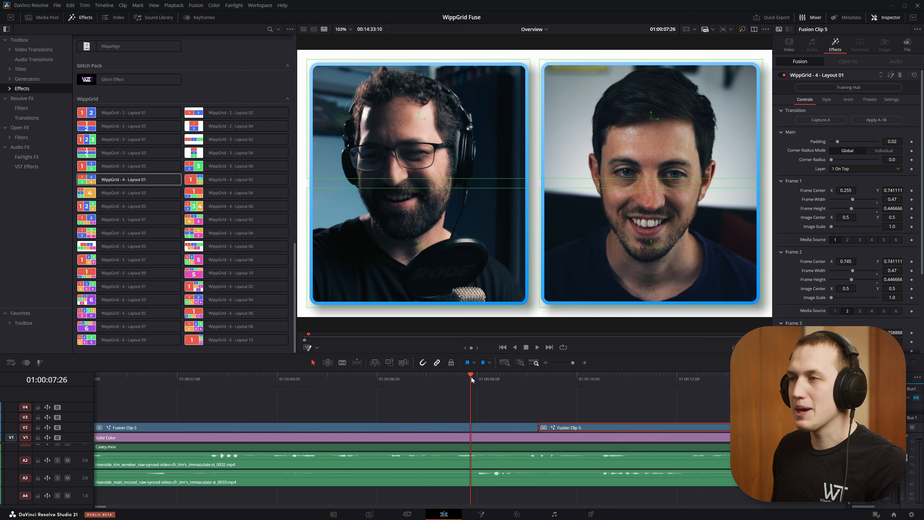
left_click(500, 427)
key("space")
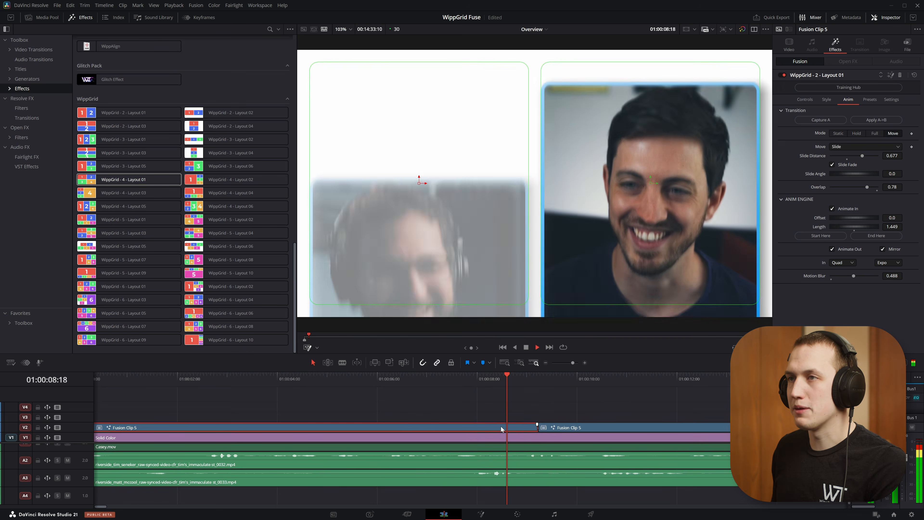
left_click(528, 379)
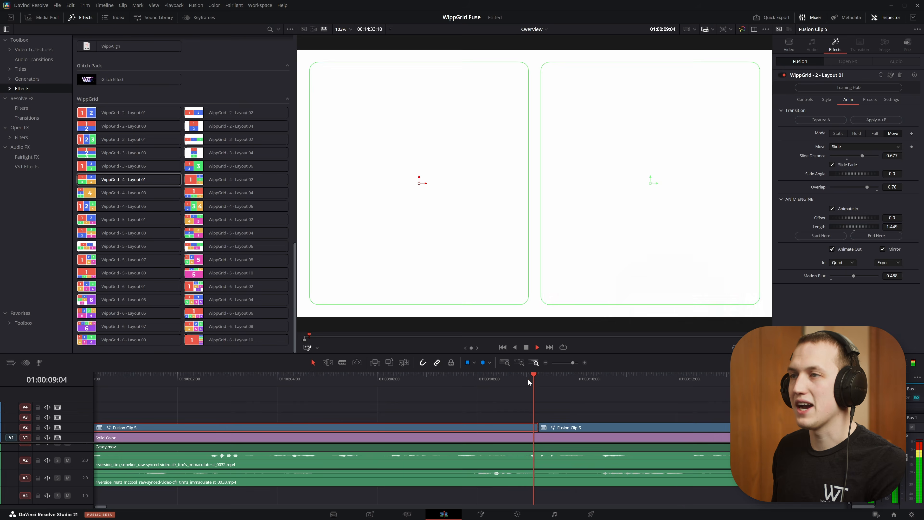
key("space")
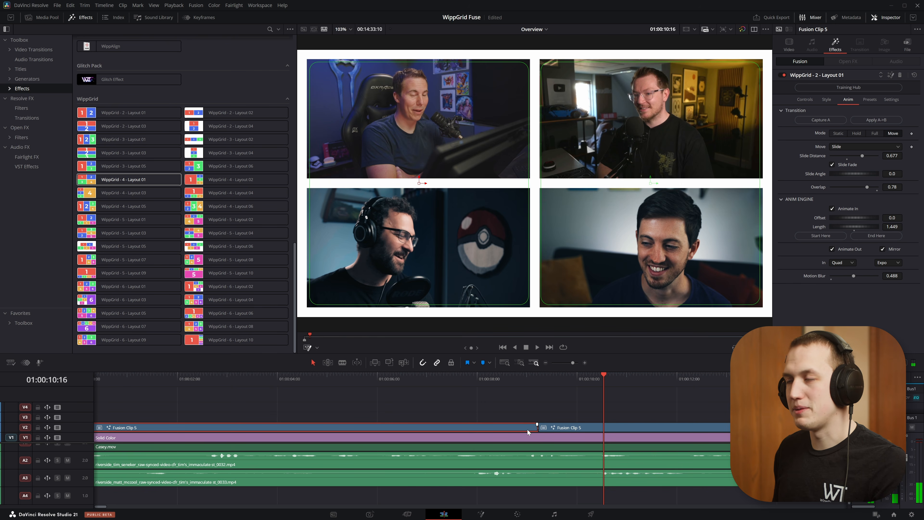
left_click(832, 249)
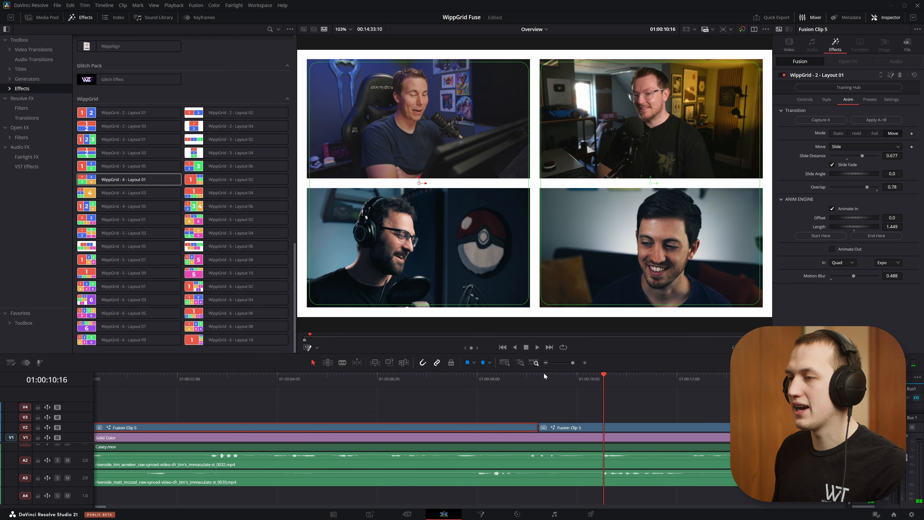
Step: Apply the A->B transition to the four-person segment and preview the change from the two-person layout
left_click(579, 430)
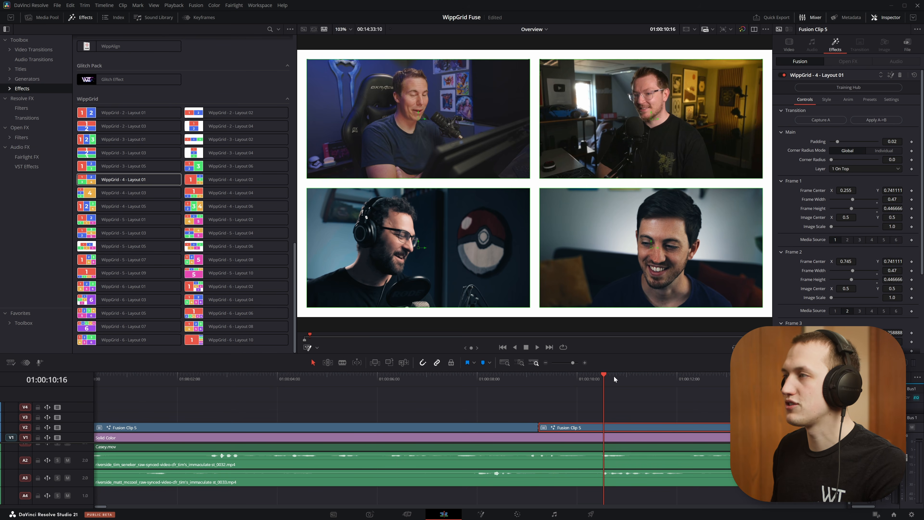
left_click(886, 120)
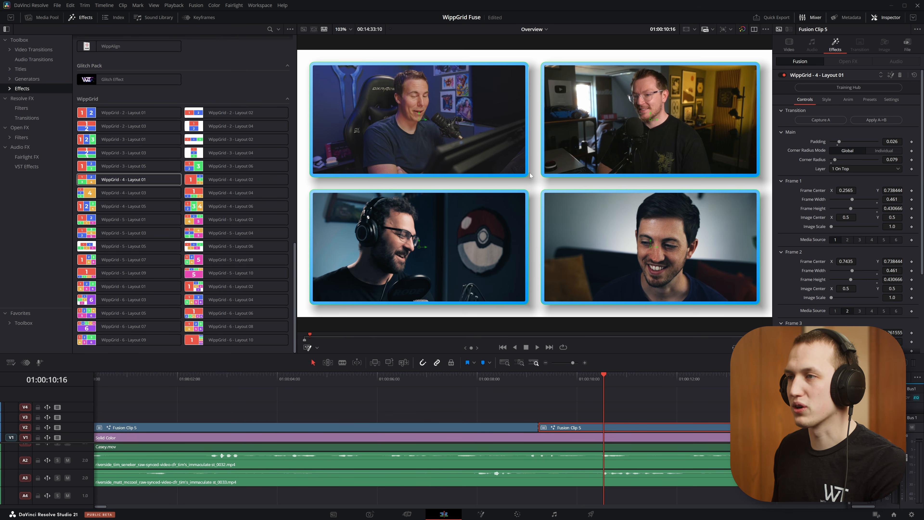
left_click(493, 382)
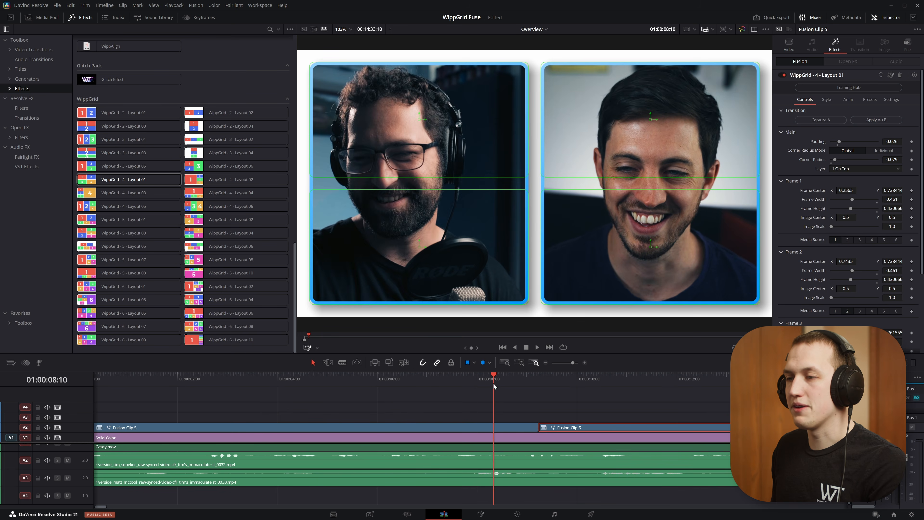
key("space")
mouse_move(511, 381)
left_mouse_down()
mouse_move(529, 384)
mouse_move(505, 385)
left_mouse_up()
key("space")
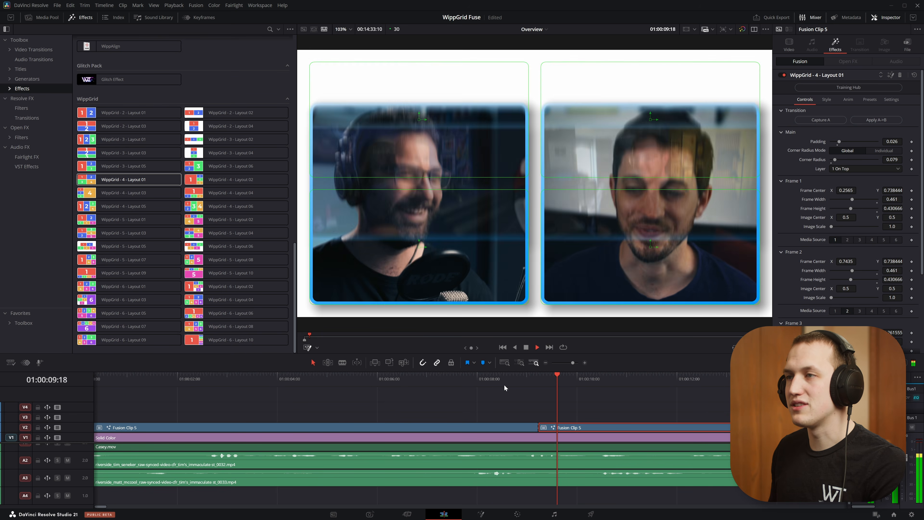
left_click_drag(504, 384, 559, 382)
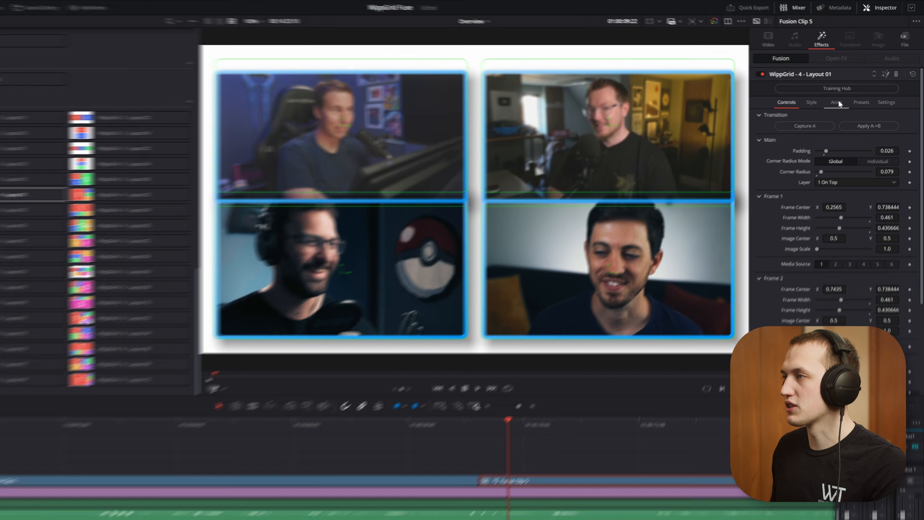
Step: Set the slide angle of the four-person segment's transition to 180 and scrub through the incoming frames
left_click(848, 99)
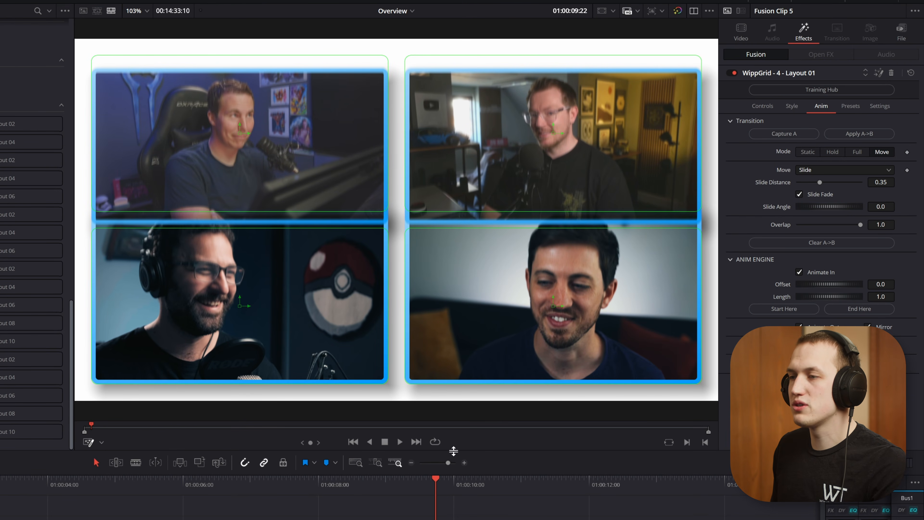
left_click_drag(423, 484, 433, 482)
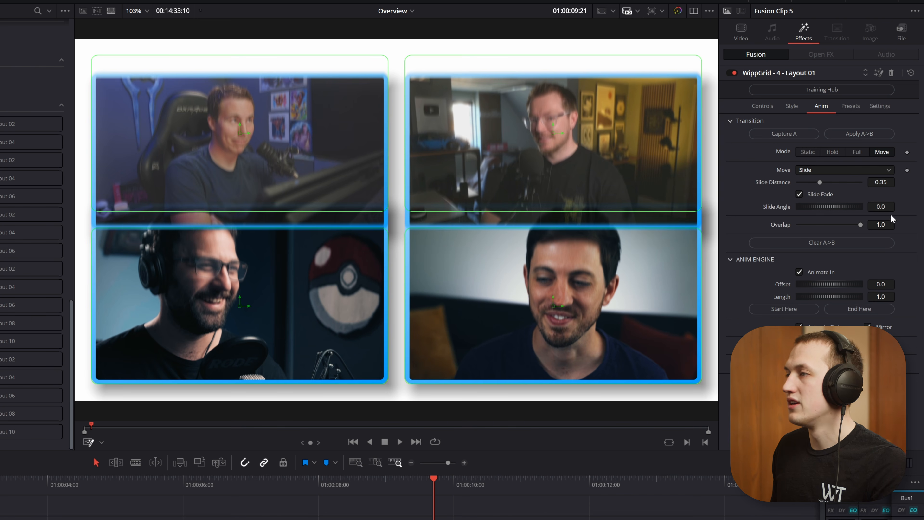
type("1")
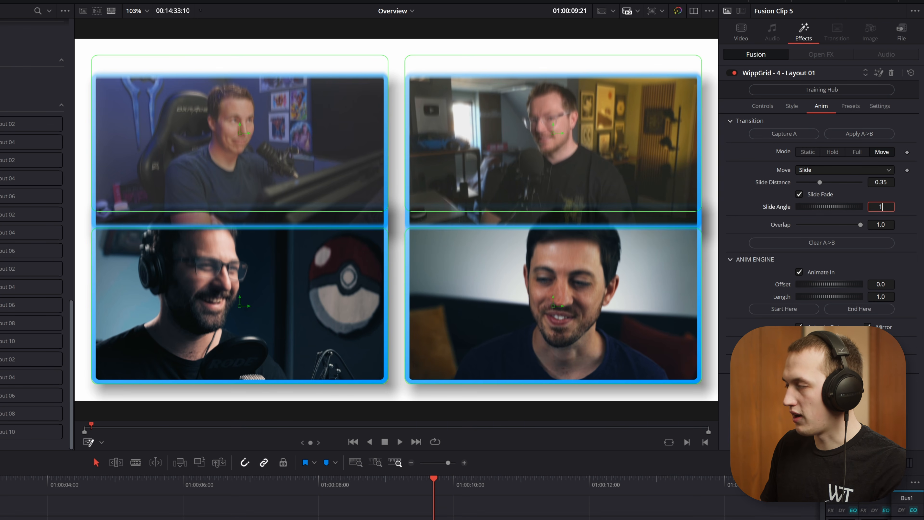
type("80")
key("Tab")
mouse_move(422, 486)
left_mouse_down()
mouse_move(407, 485)
mouse_move(421, 484)
left_mouse_up()
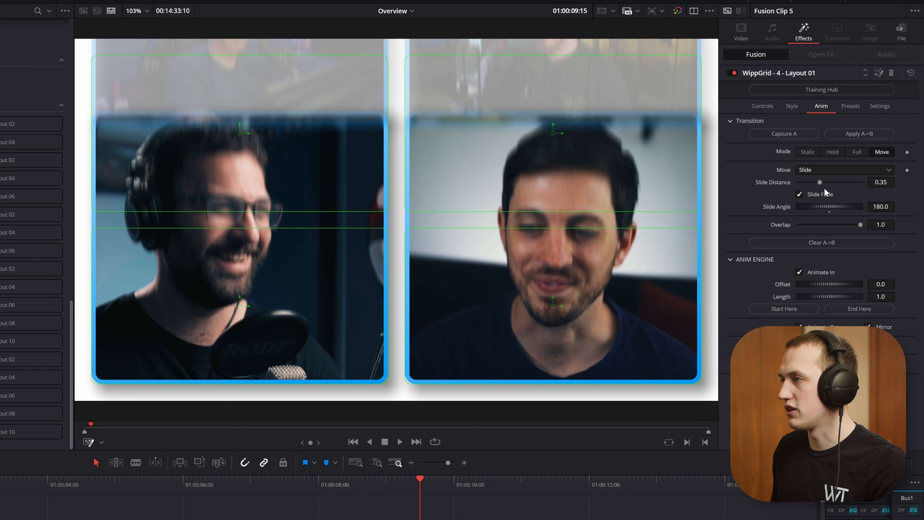
Step: Disable Slide Fade, set the slide distance to 0.598 and play the four-person transition
left_click(817, 194)
left_click_drag(819, 180, 834, 184)
left_click(382, 479)
key("space")
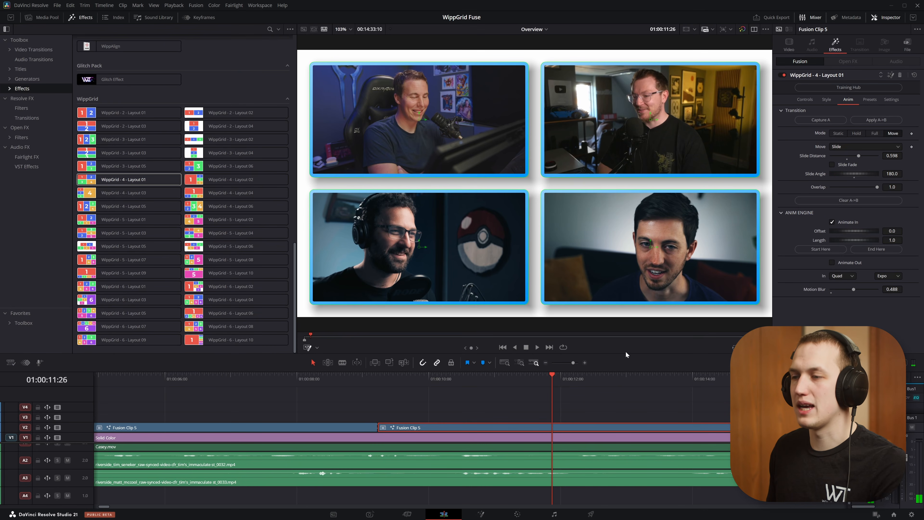
Step: Split the Fusion clip at 01:00:11:26, replace the new segment's effect with WippGrid - 3 - Layout 02, and preview it
key("ctrl+b")
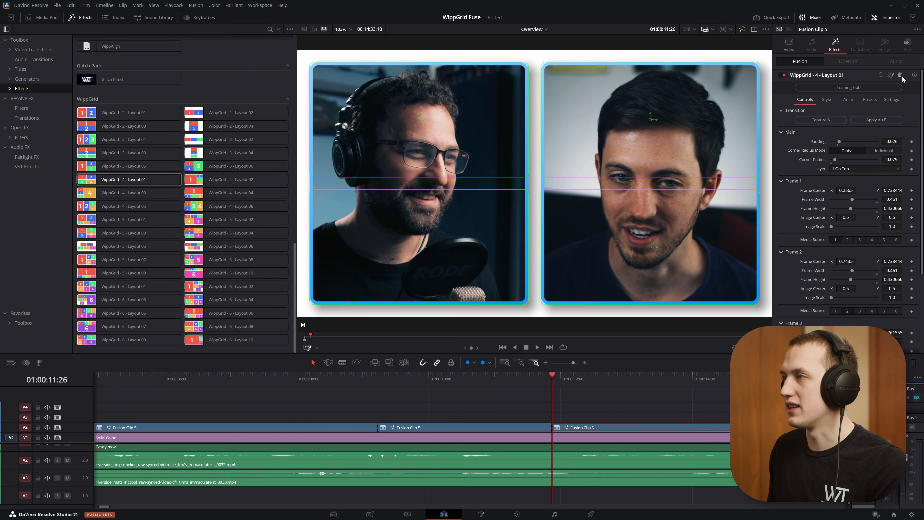
left_click(901, 76)
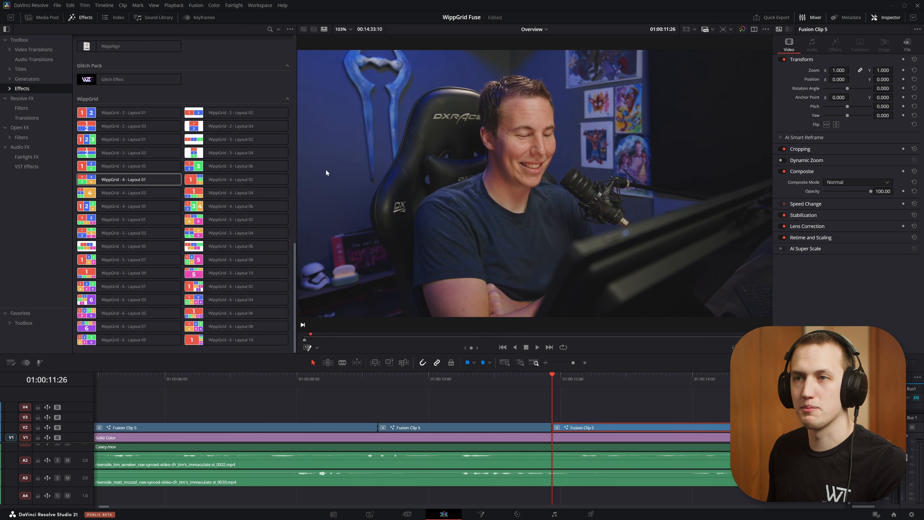
left_click_drag(217, 139, 584, 426)
left_click_drag(551, 375, 649, 380)
left_click(557, 384)
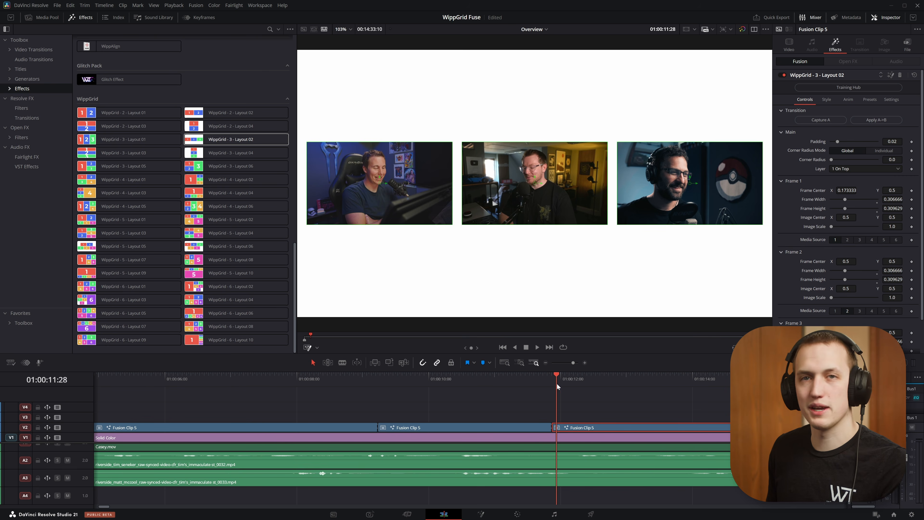
key("space")
key("space")
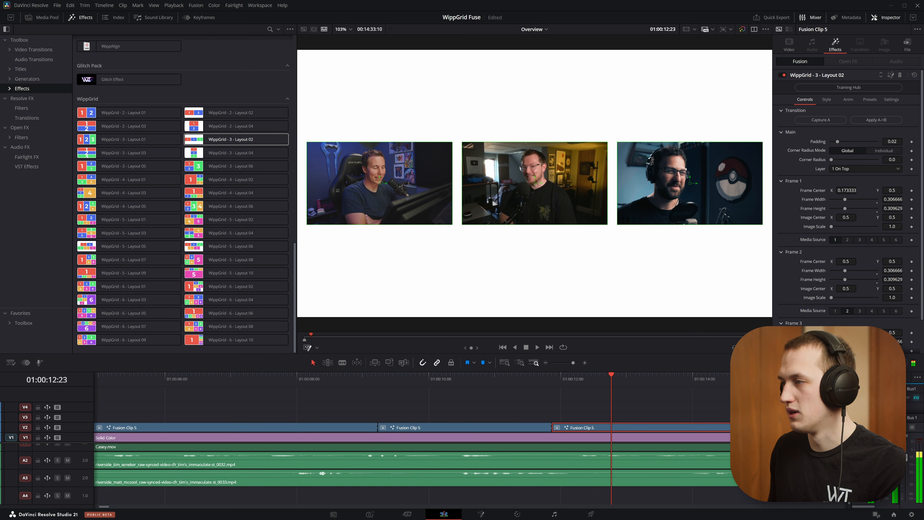
Step: Change Frame 3's media source to the speaker from the four-person grid's lower-right frame
scroll(861, 311, "down", 2)
left_click(871, 345)
left_click(883, 345)
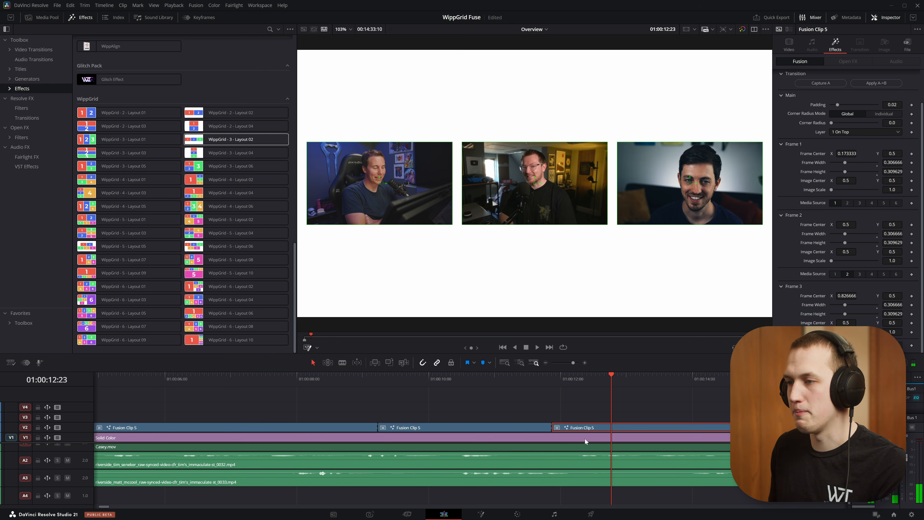
Step: Apply the A->B transition to the three-person segment and play the change from the four-person grid
left_click(530, 428)
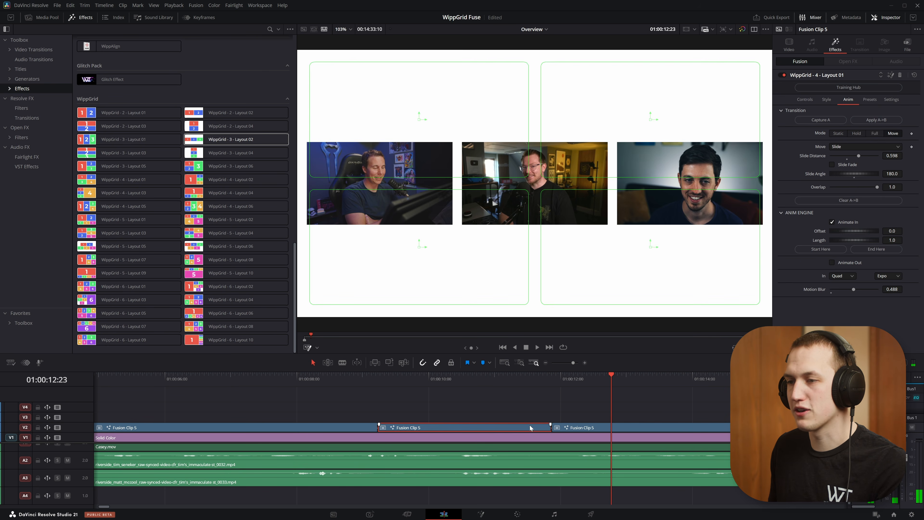
left_click(601, 429)
left_click(884, 121)
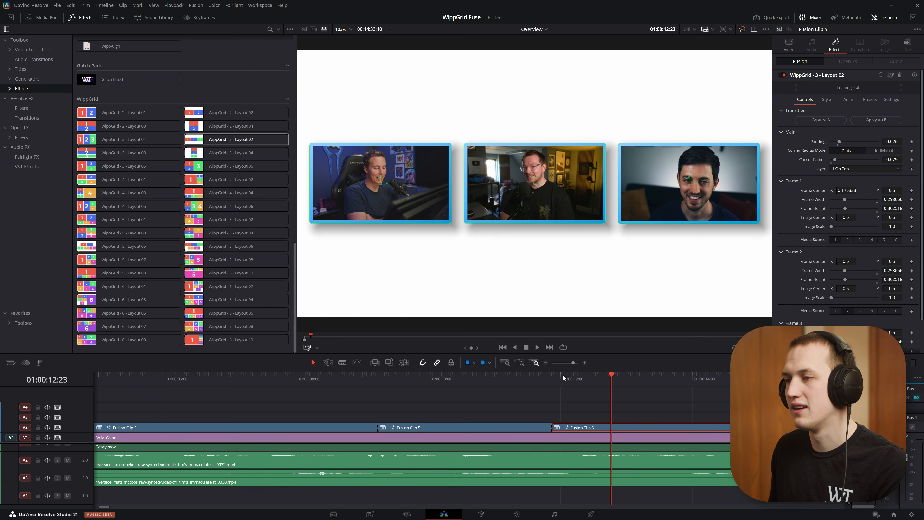
left_click(551, 376)
key("space")
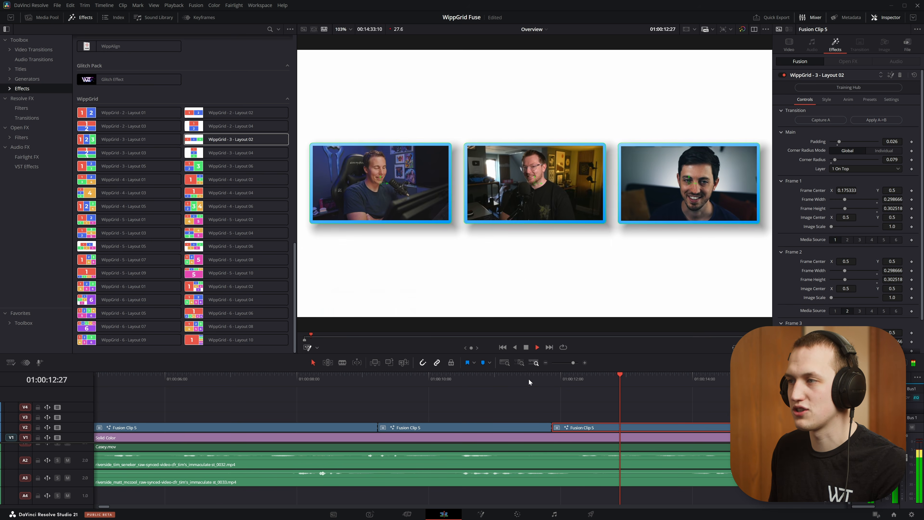
left_click(529, 378)
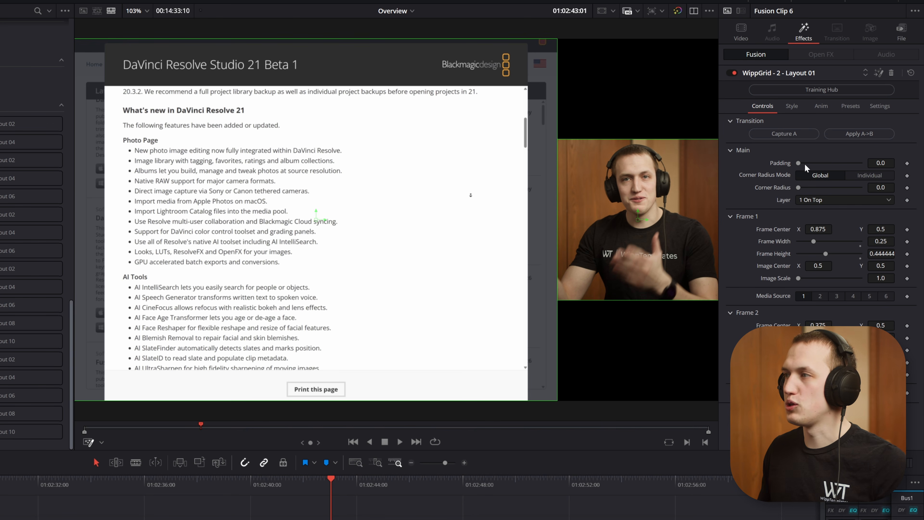
Step: Save Fusion Clip 6's screen-and-presenter arrangement as the 2-frame preset and set the layout padding to 0.026
left_click(857, 105)
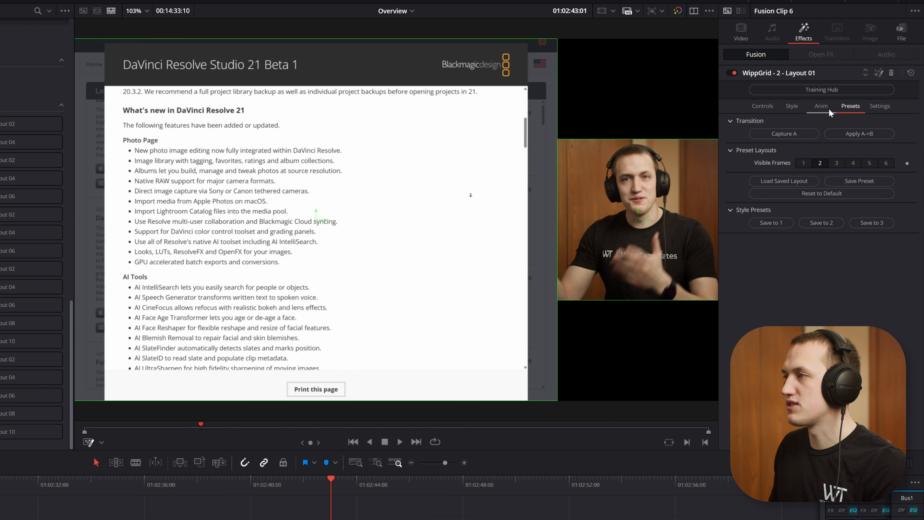
left_click(854, 175)
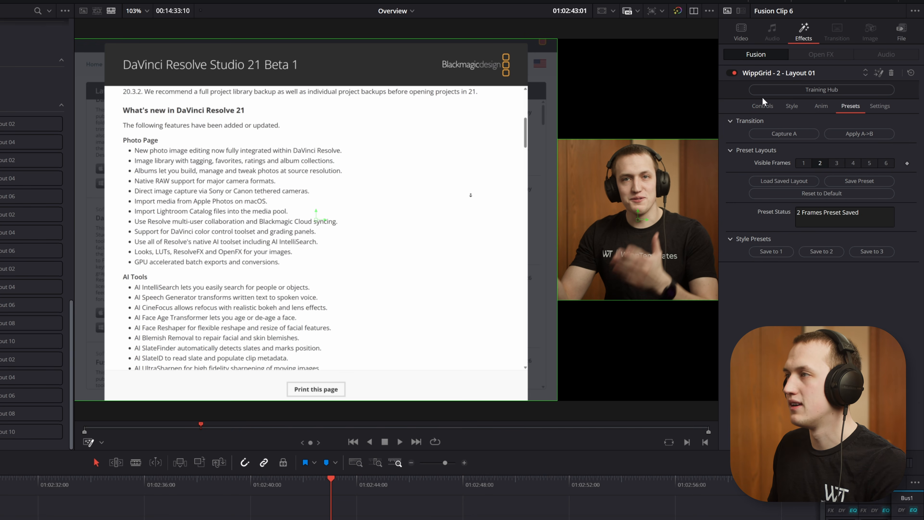
left_click(763, 106)
mouse_move(799, 163)
left_mouse_down()
mouse_move(821, 162)
mouse_move(810, 167)
left_mouse_up()
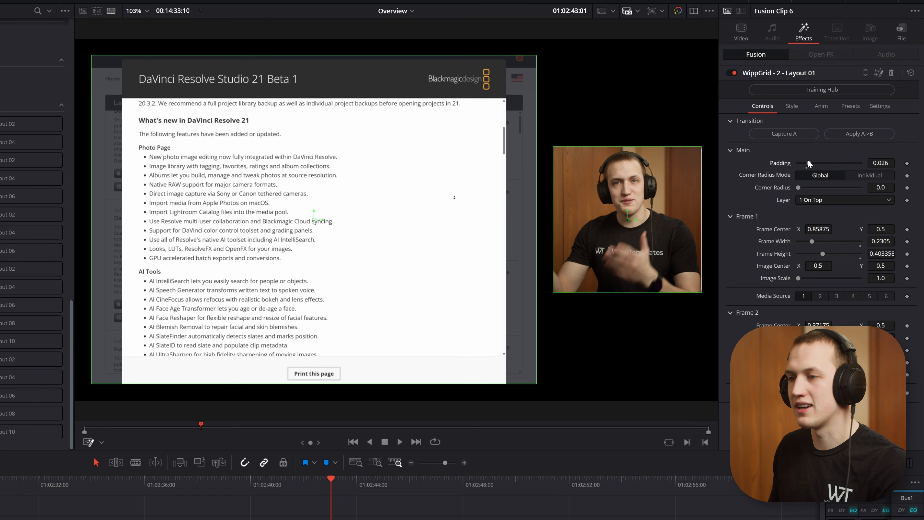